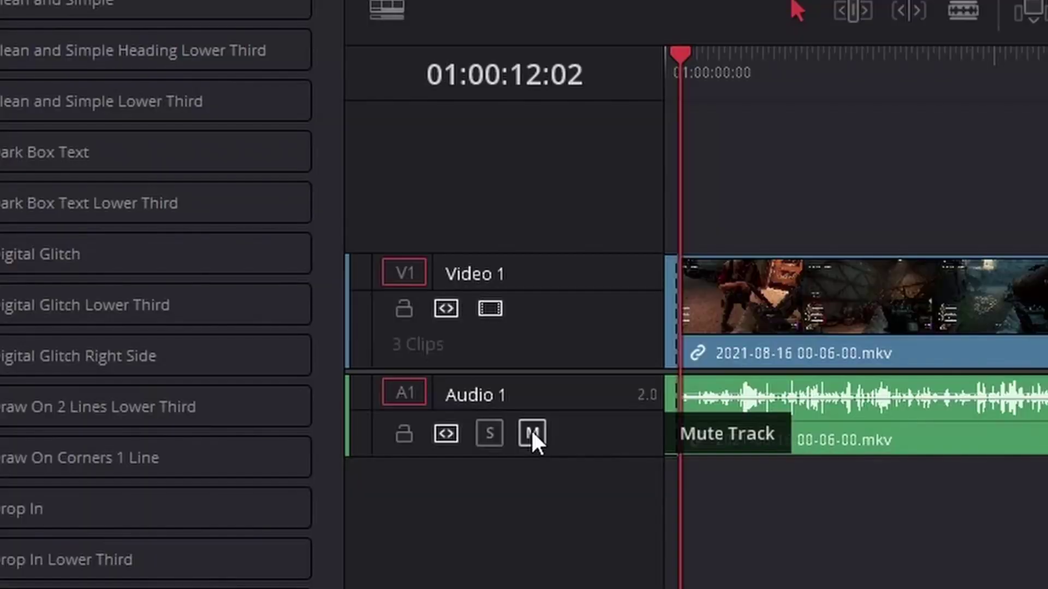
Start a fresh Untitled Project in DaVinci Resolve 17 with an empty media pool
{"action": "left_click", "coordinate": [531, 431]}
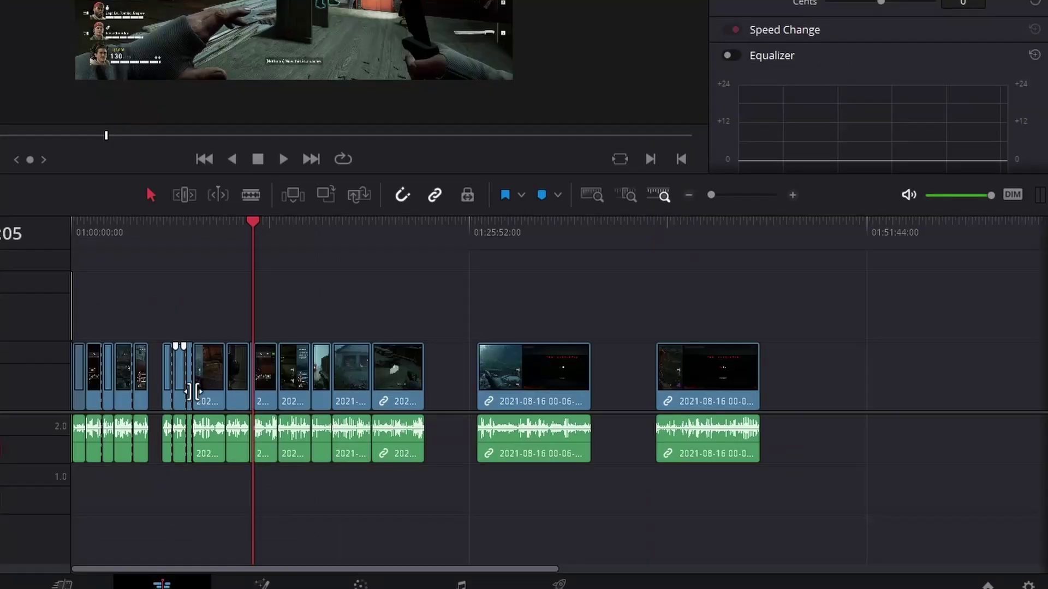
{"action": "left_click_drag", "start_coordinate": [168, 368], "coordinate": [163, 366]}
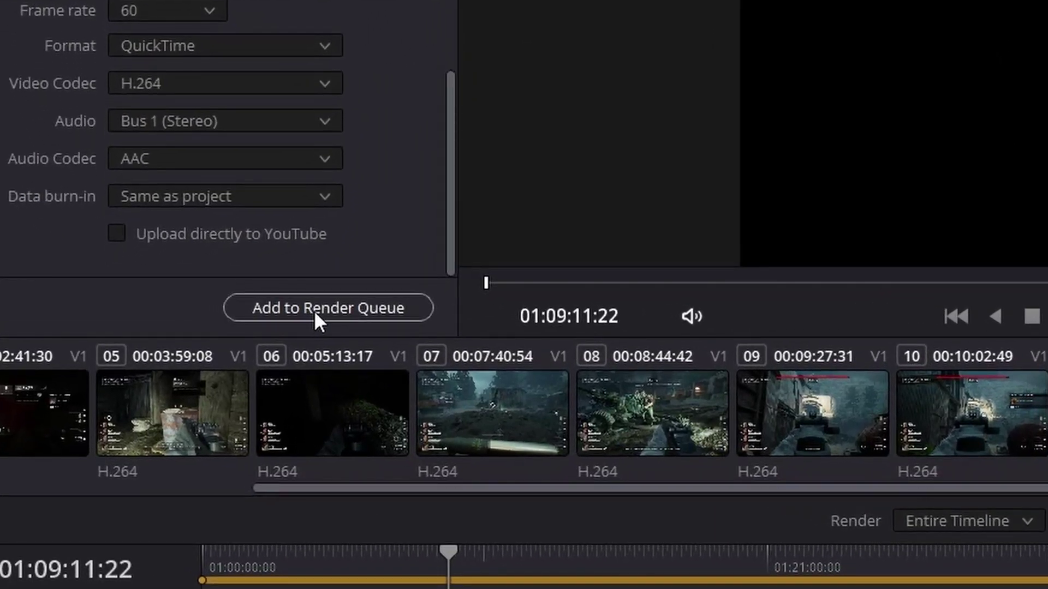
{"action": "left_click", "coordinate": [315, 312]}
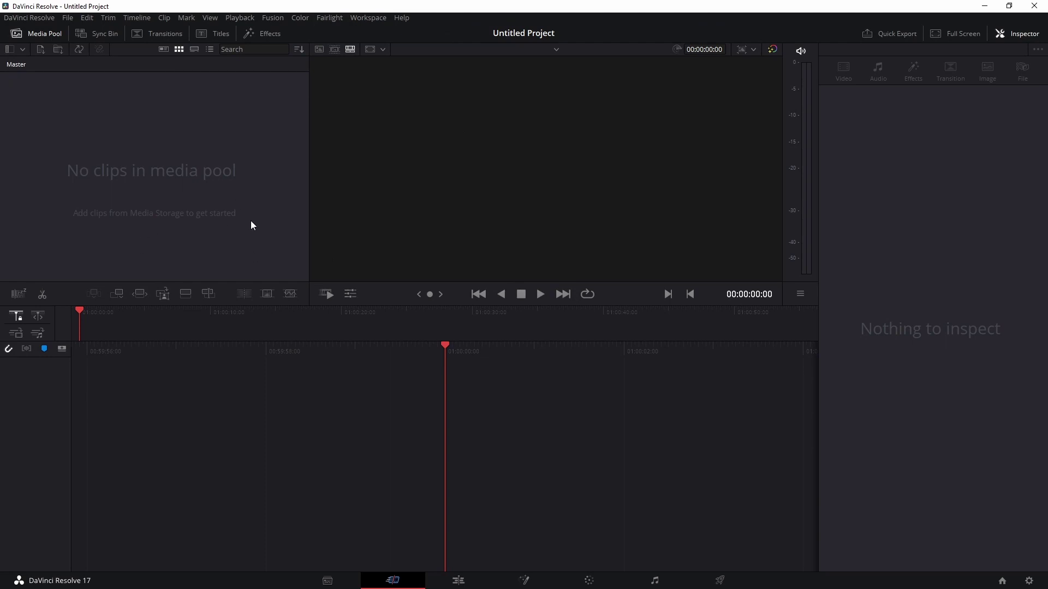
Browse in File Explorer to the REC folder on the ELMASS (E:) drive
{"action": "right_click", "coordinate": [128, 126]}
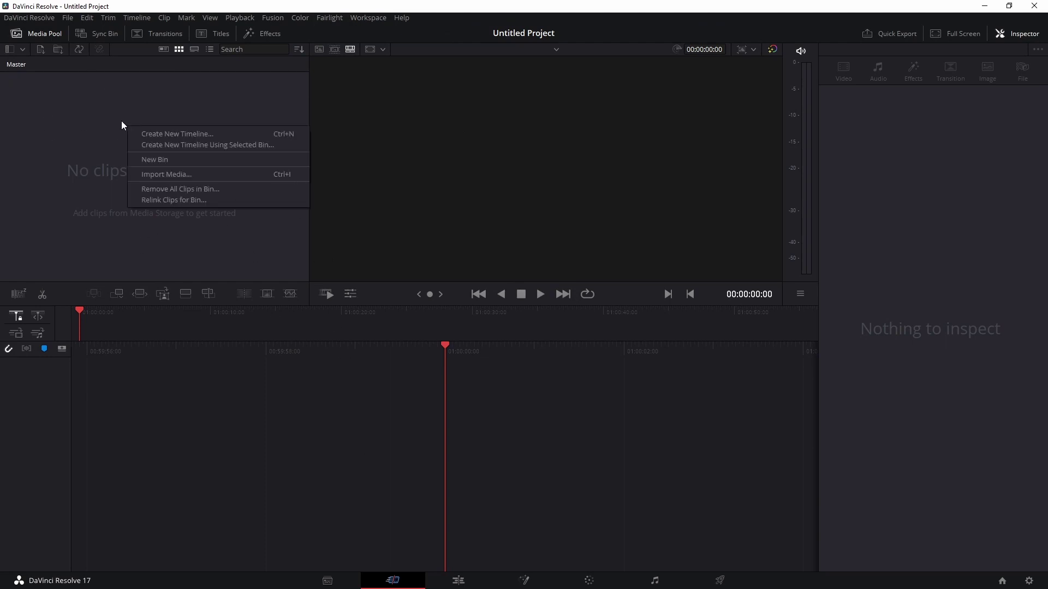
{"action": "left_click", "coordinate": [289, 382]}
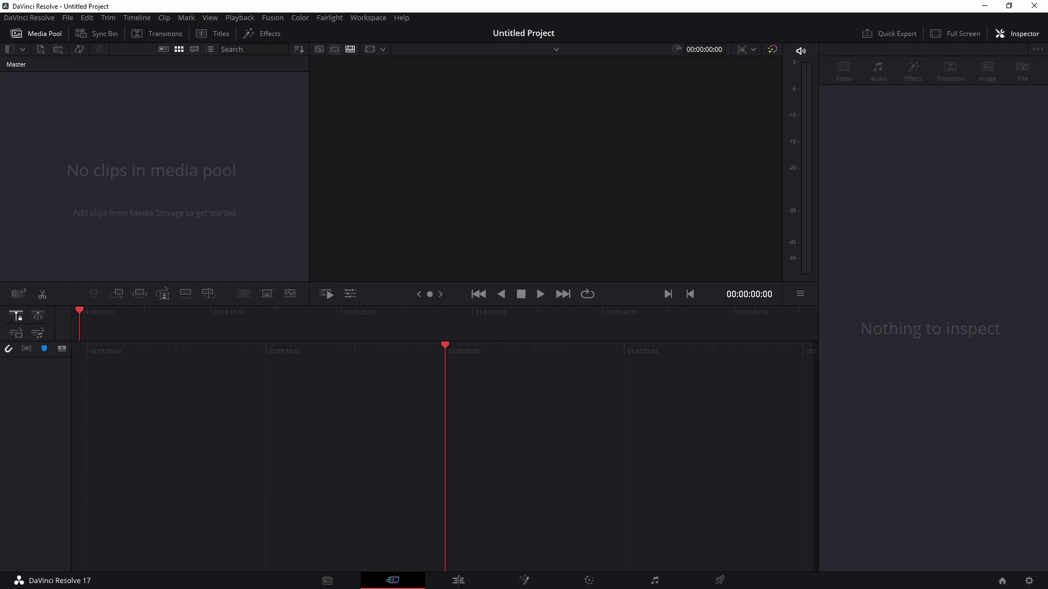
{"action": "key", "text": "super+e"}
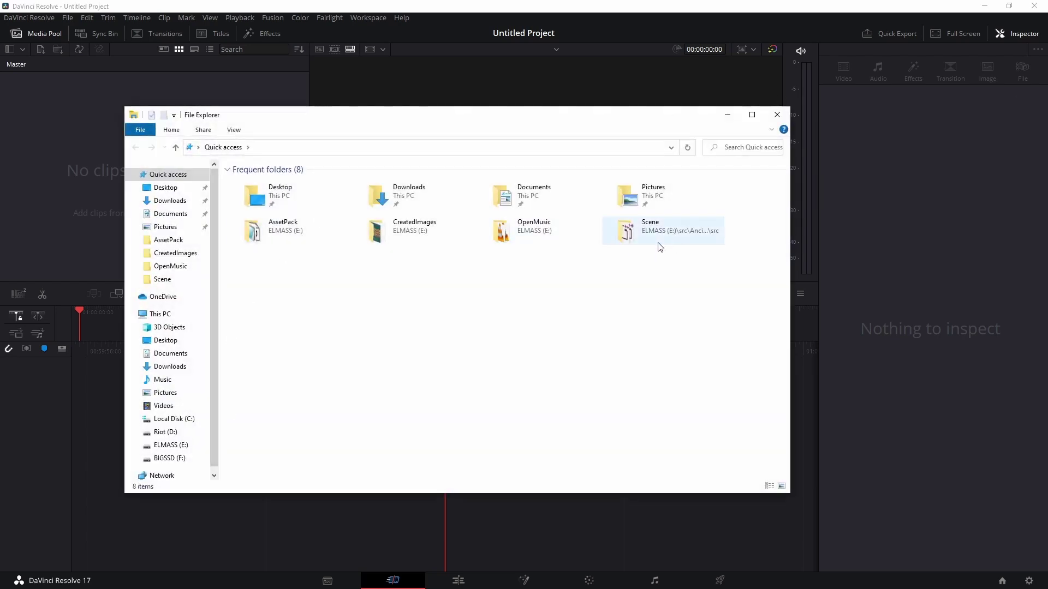
{"action": "scroll", "coordinate": [187, 403], "scroll_direction": "down", "scroll_amount": 1}
{"action": "left_click", "coordinate": [180, 423]}
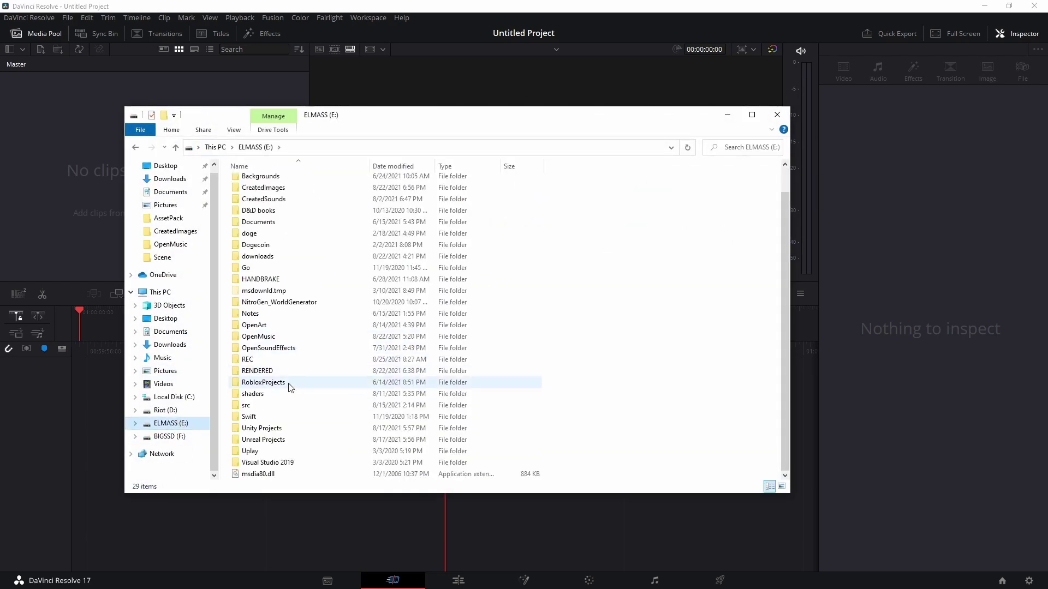
{"action": "double_click", "coordinate": [253, 359]}
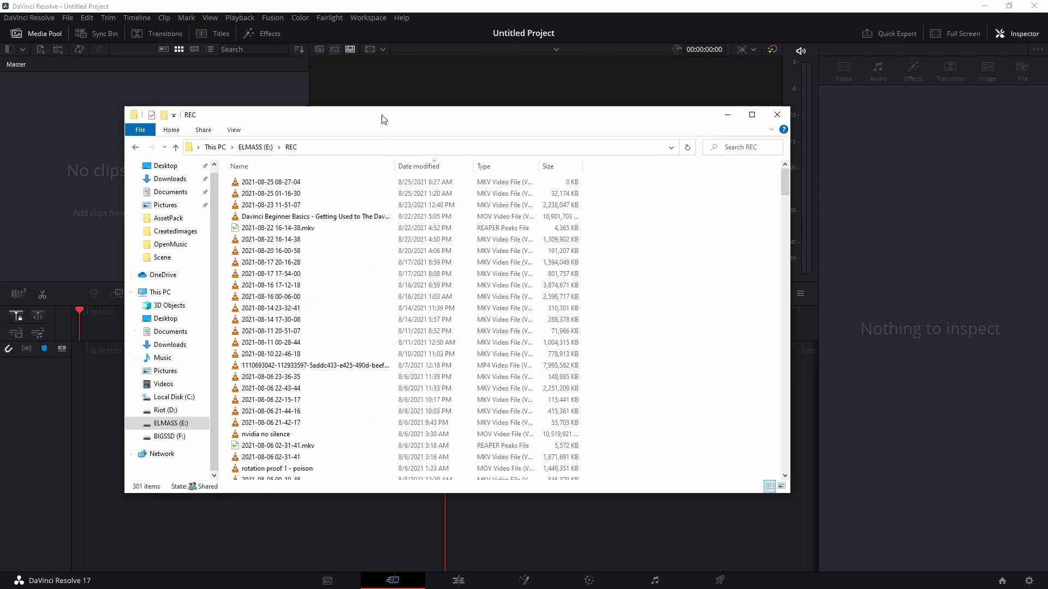
{"action": "left_click_drag", "start_coordinate": [383, 119], "coordinate": [827, 105]}
{"action": "scroll", "coordinate": [731, 289], "scroll_direction": "down", "scroll_amount": 15}
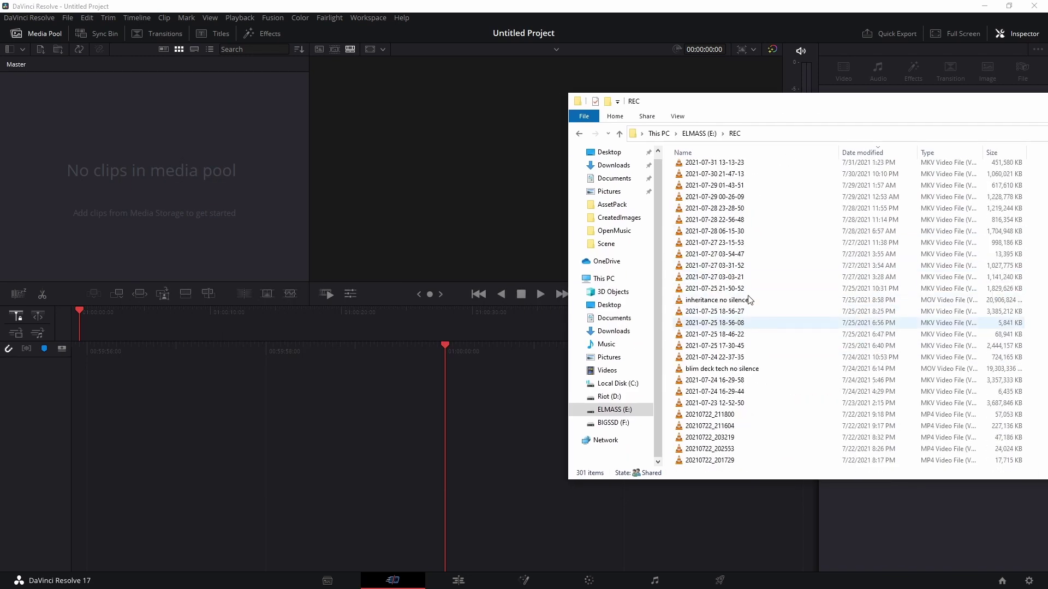
{"action": "scroll", "coordinate": [750, 300], "scroll_direction": "down", "scroll_amount": 1}
{"action": "left_click", "coordinate": [736, 304]}
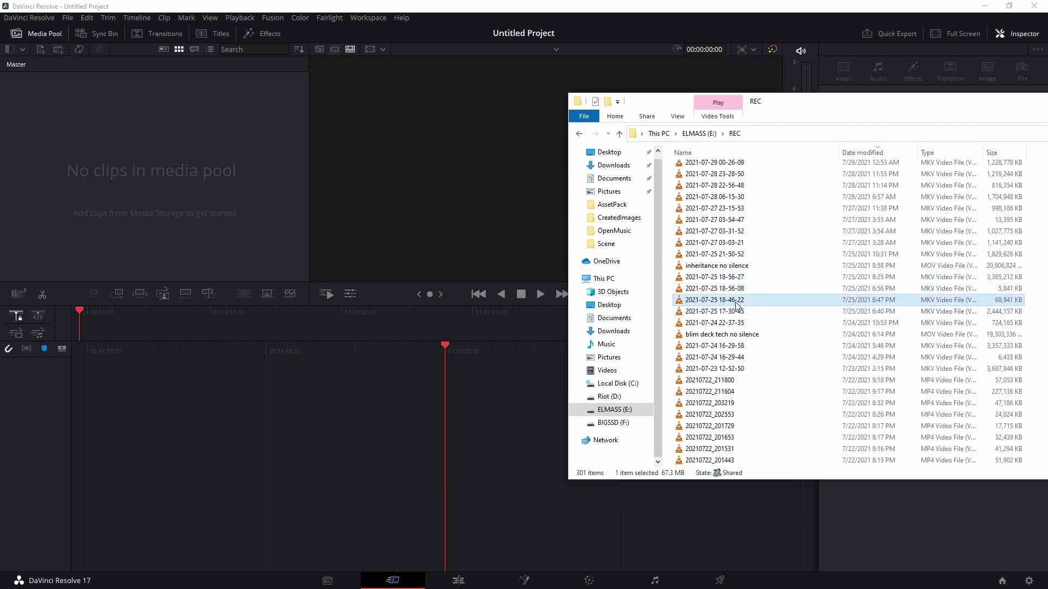
{"action": "left_click_drag", "start_coordinate": [826, 306], "coordinate": [445, 450]}
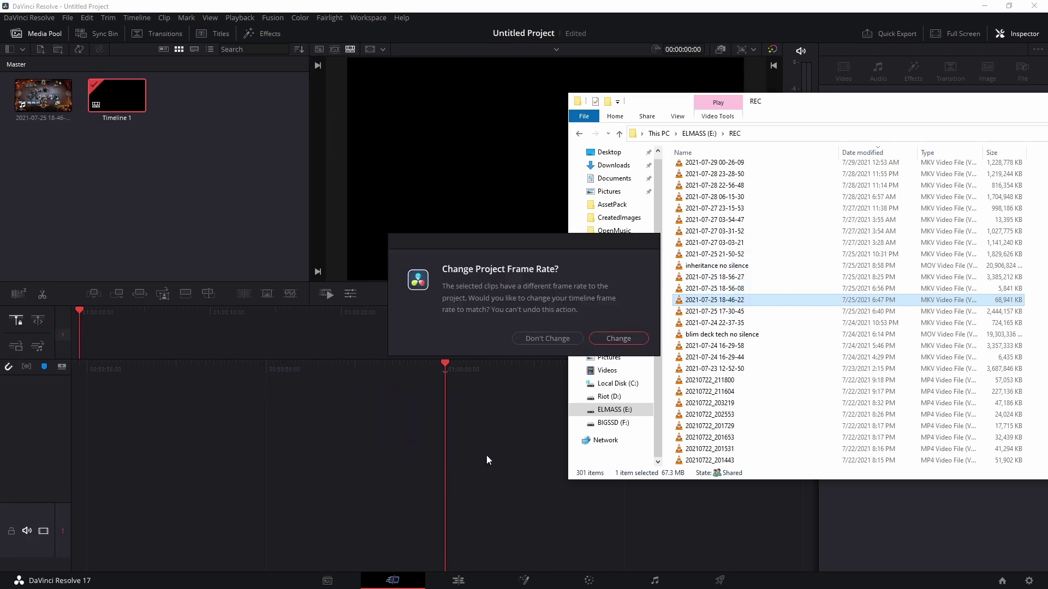
{"action": "left_click", "coordinate": [613, 336]}
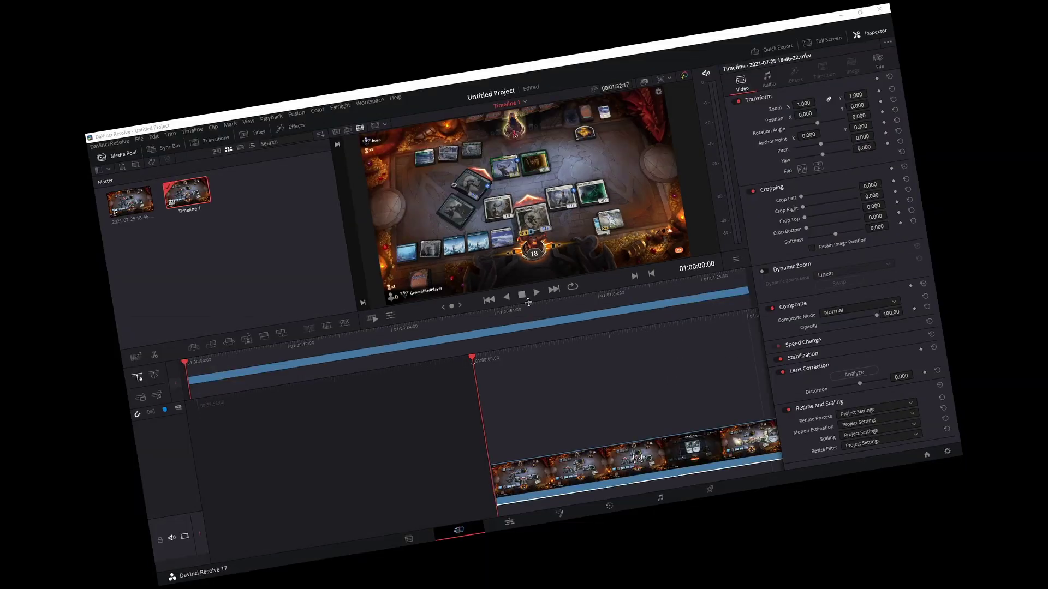
{"action": "left_click_drag", "start_coordinate": [534, 302], "coordinate": [534, 270]}
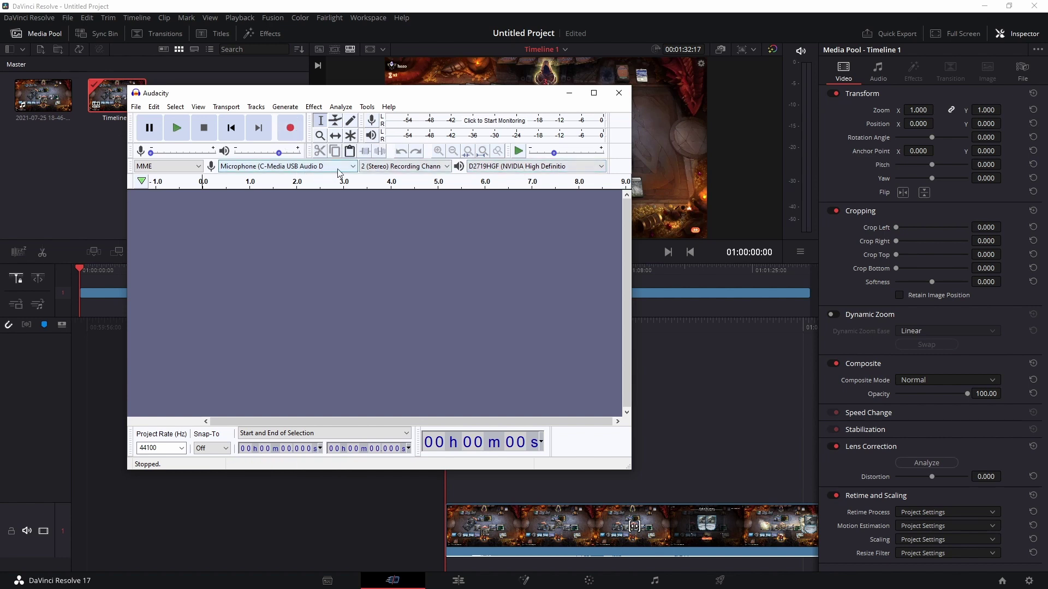
Record a short test take from the USB microphone and select about 0.28–1.59 s of it
{"action": "left_click", "coordinate": [293, 135]}
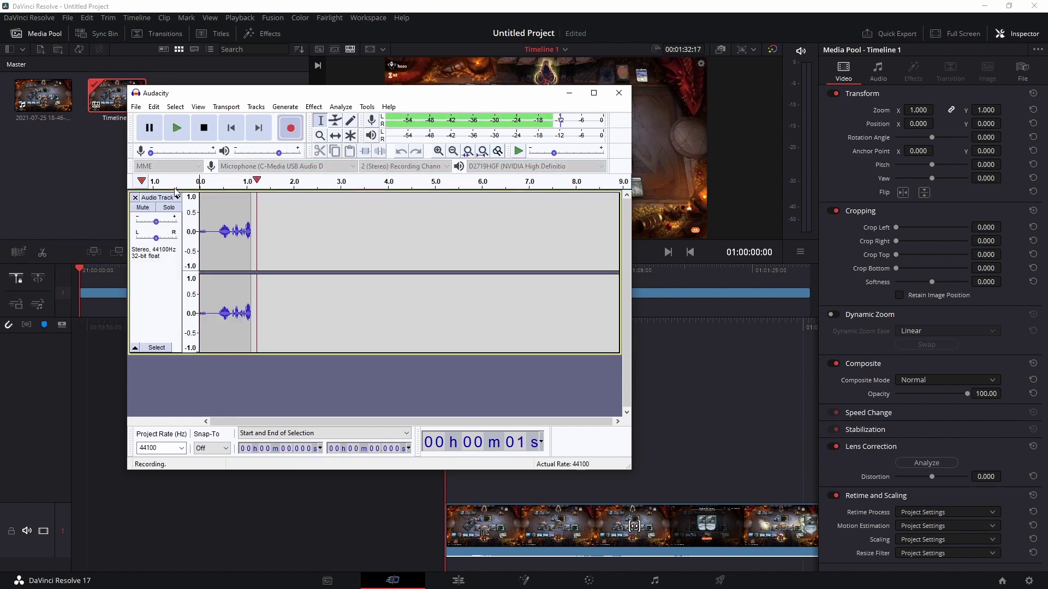
{"action": "left_click", "coordinate": [216, 133]}
{"action": "left_click_drag", "start_coordinate": [213, 224], "coordinate": [275, 223]}
Exit Audacity, discarding the test recording without saving
{"action": "left_click_drag", "start_coordinate": [411, 93], "coordinate": [660, 42]}
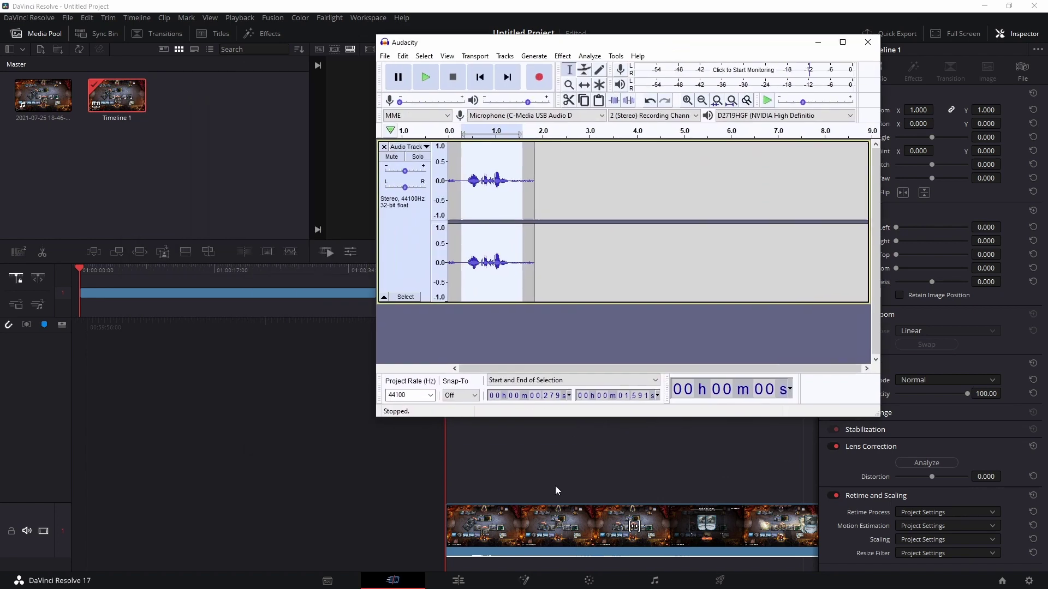
{"action": "left_click", "coordinate": [385, 54]}
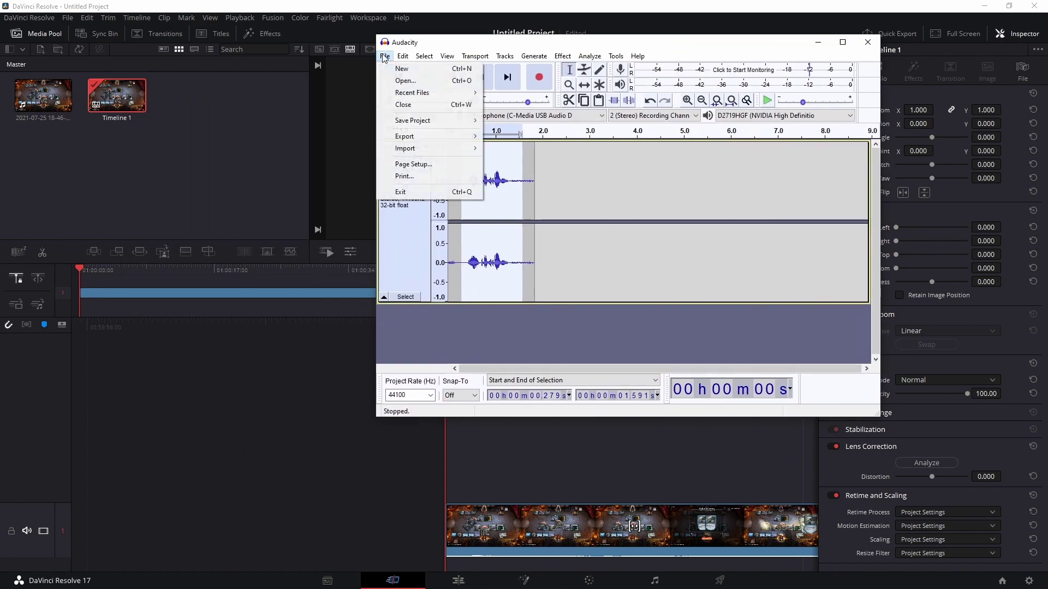
{"action": "left_click", "coordinate": [407, 191]}
{"action": "left_click", "coordinate": [652, 229]}
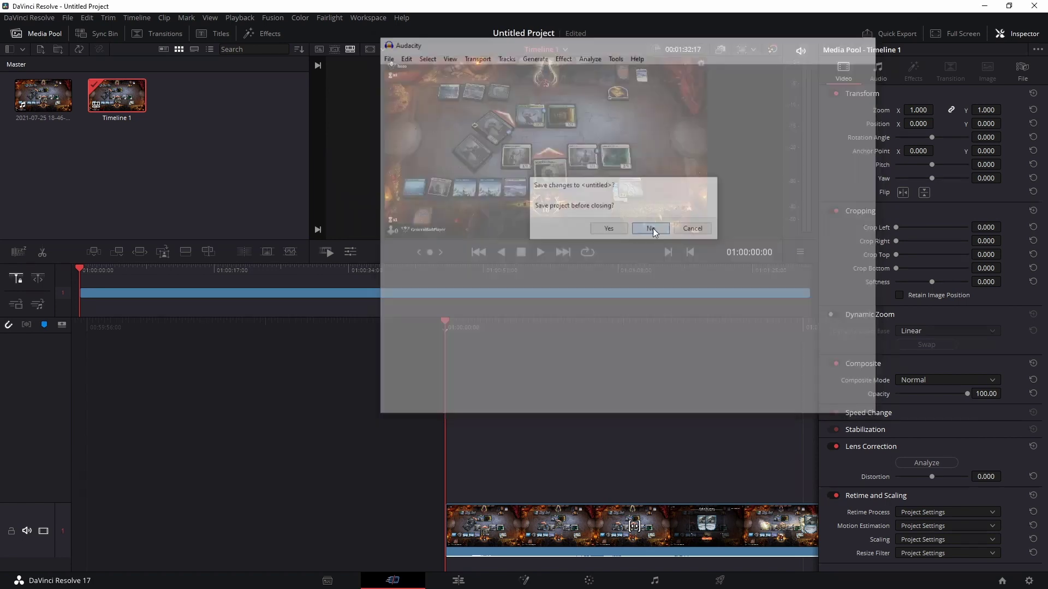
{"action": "left_click", "coordinate": [588, 399]}
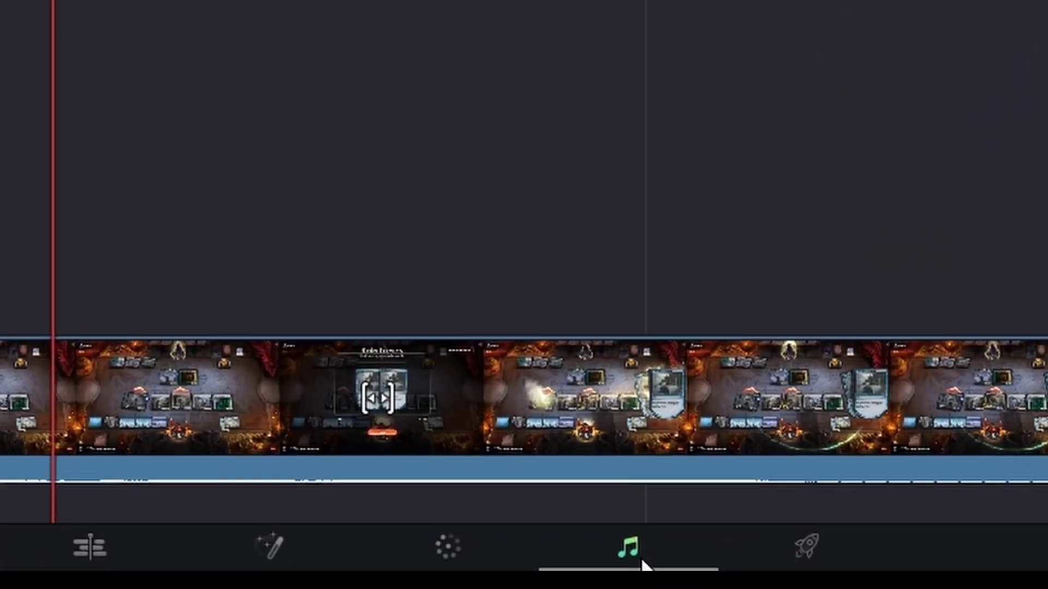
On the Fairlight page, add a mono track, Audio 2, beneath Audio 1
{"action": "left_click", "coordinate": [651, 574]}
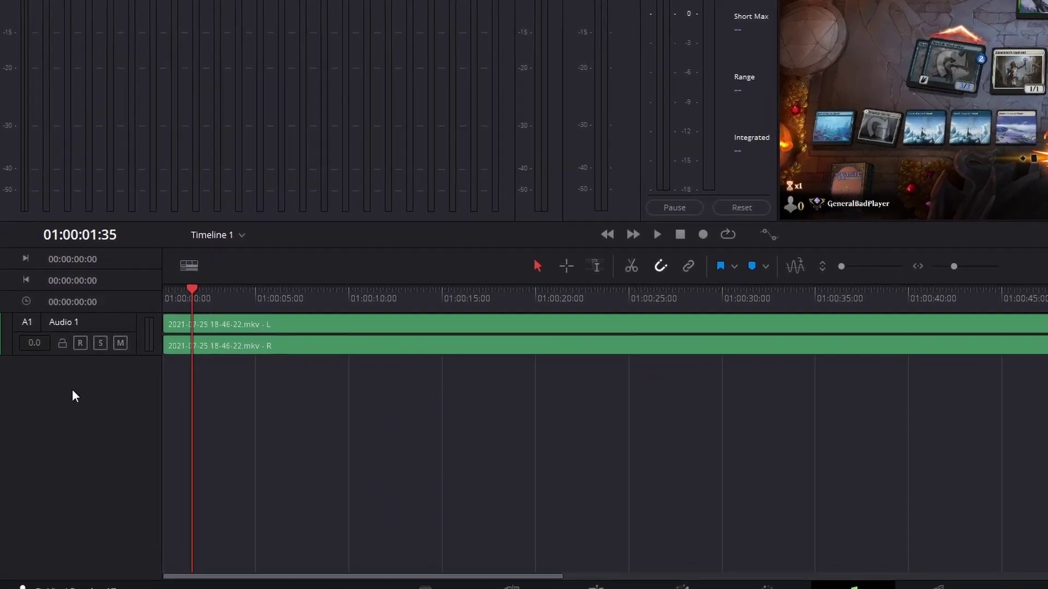
{"action": "right_click", "coordinate": [131, 383]}
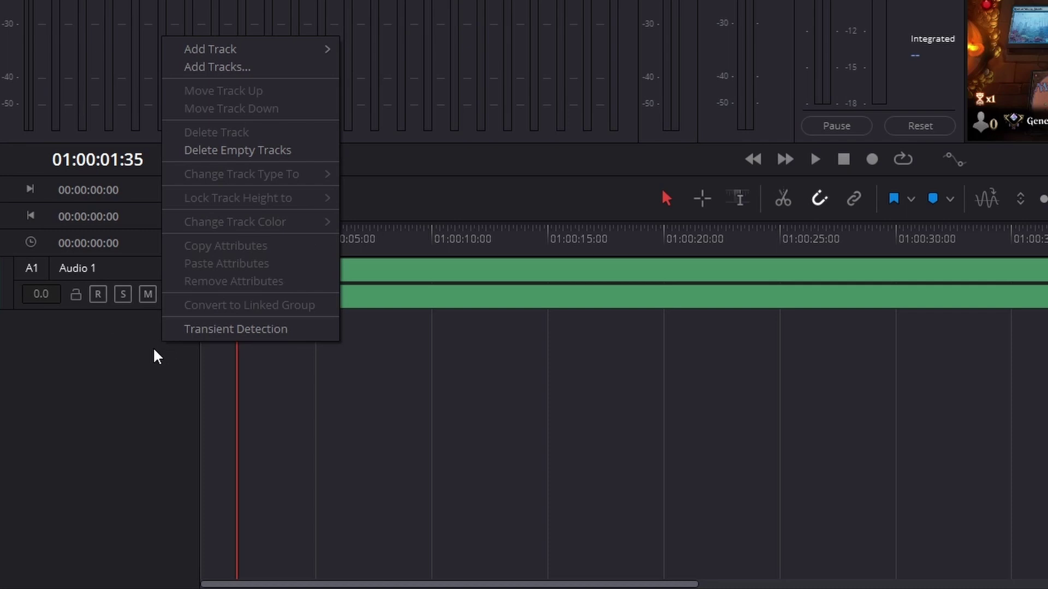
{"action": "mouse_move", "coordinate": [240, 49]}
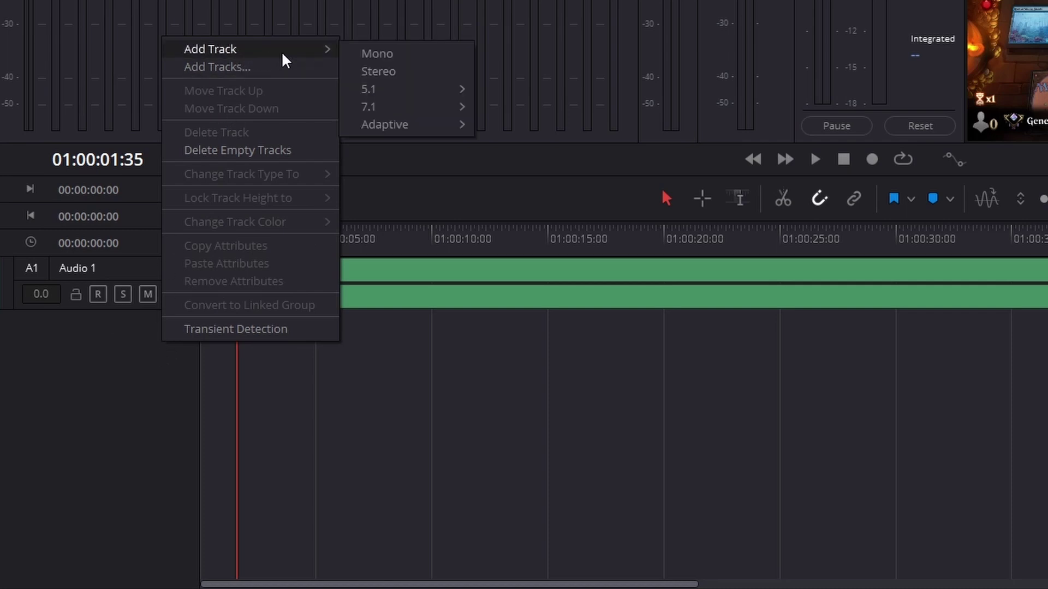
{"action": "left_click", "coordinate": [391, 53]}
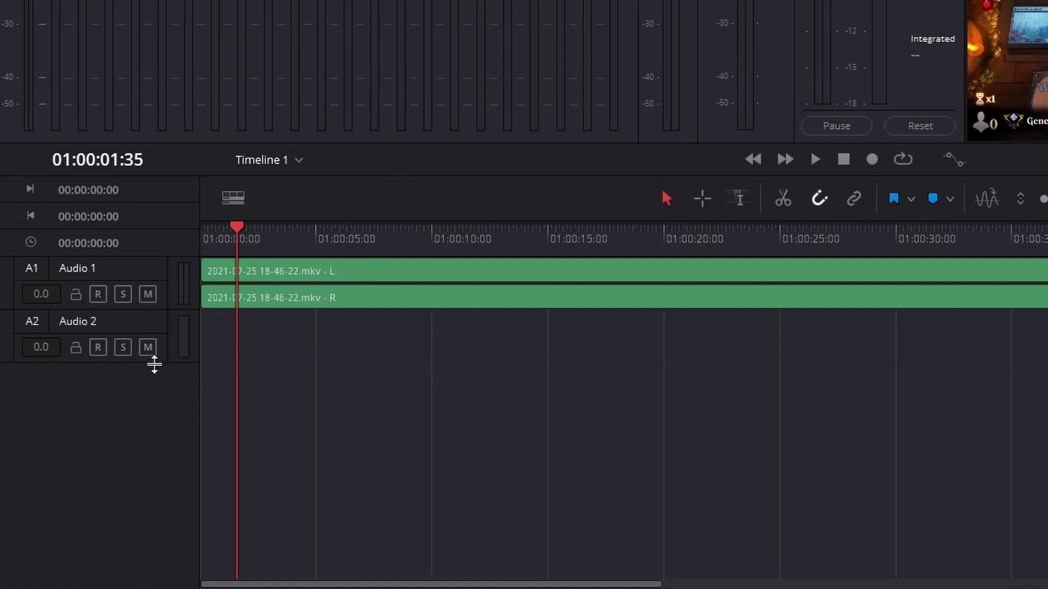
Arm Audio 2 and patch the USB microphone to its input in Patch Input/Output
{"action": "left_click", "coordinate": [104, 344]}
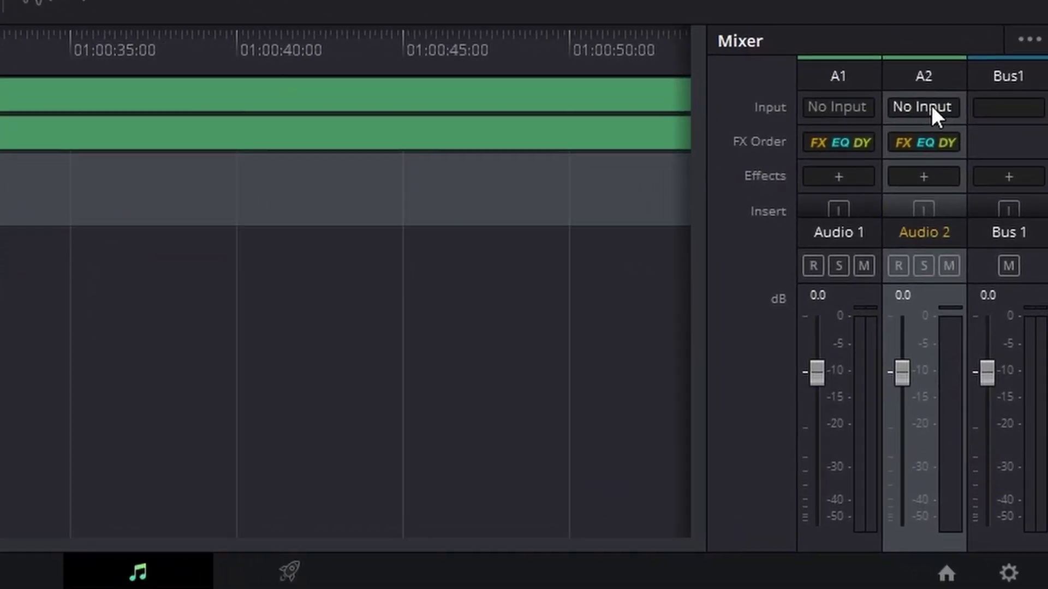
{"action": "left_click", "coordinate": [938, 139]}
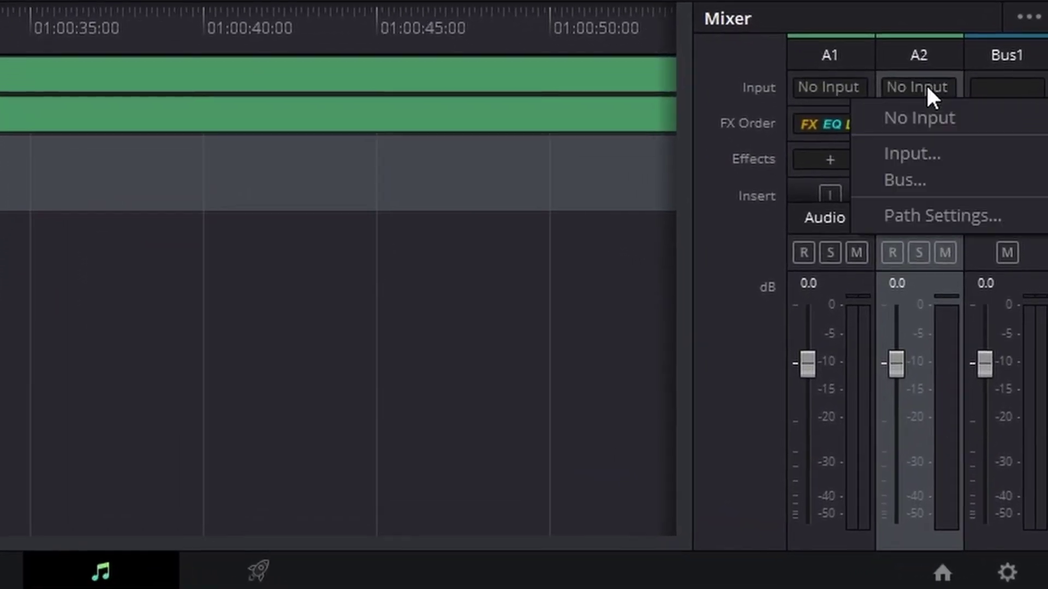
{"action": "left_click", "coordinate": [915, 154]}
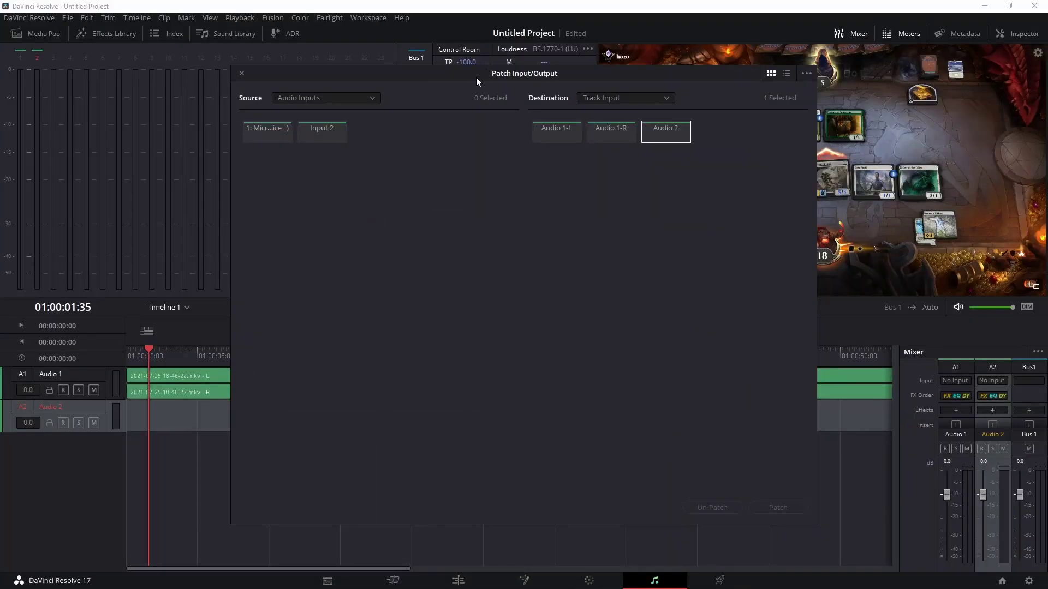
{"action": "left_click_drag", "start_coordinate": [471, 77], "coordinate": [475, 79]}
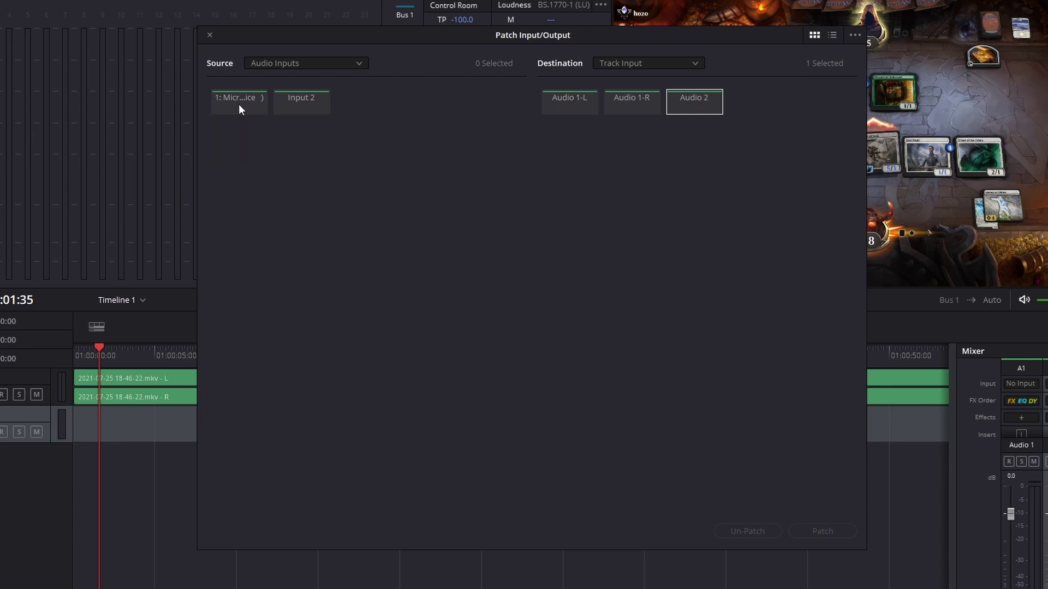
{"action": "left_click", "coordinate": [821, 531]}
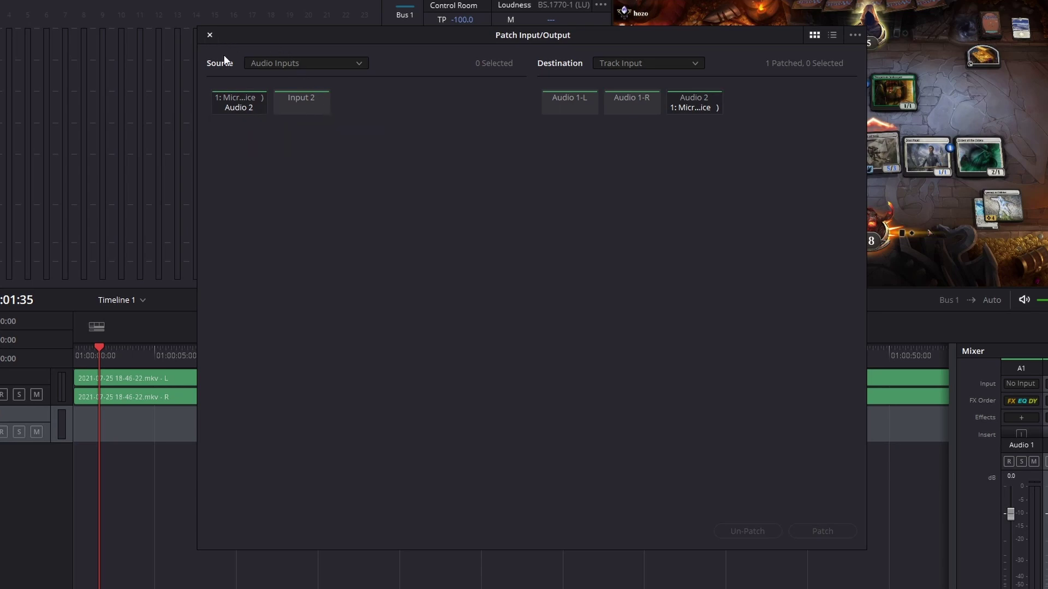
{"action": "left_click", "coordinate": [211, 34]}
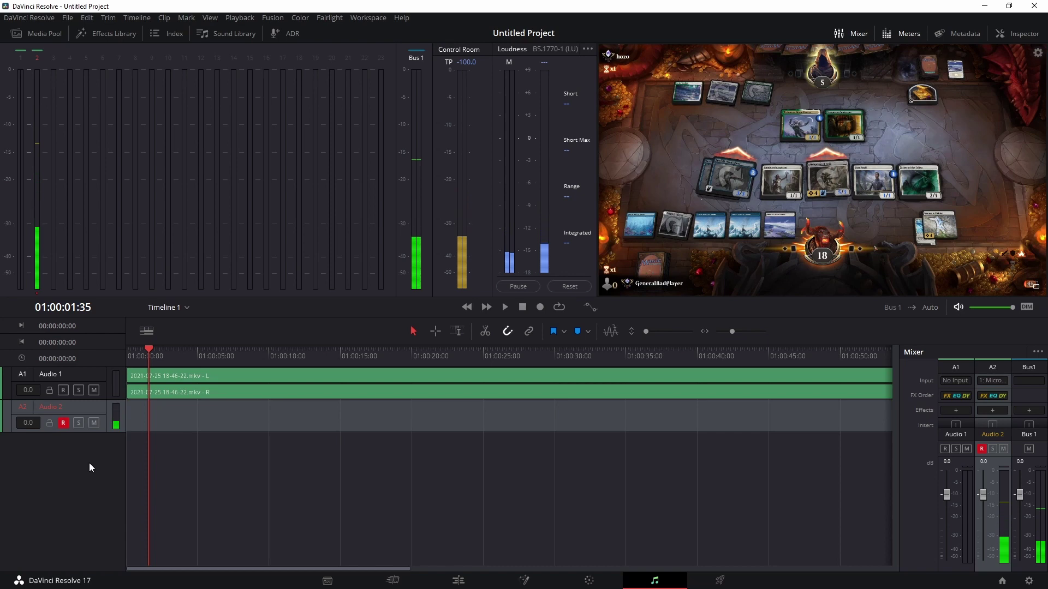
Mute the Audio 2 track and the Audio 1 gameplay track
{"action": "left_click", "coordinate": [94, 423]}
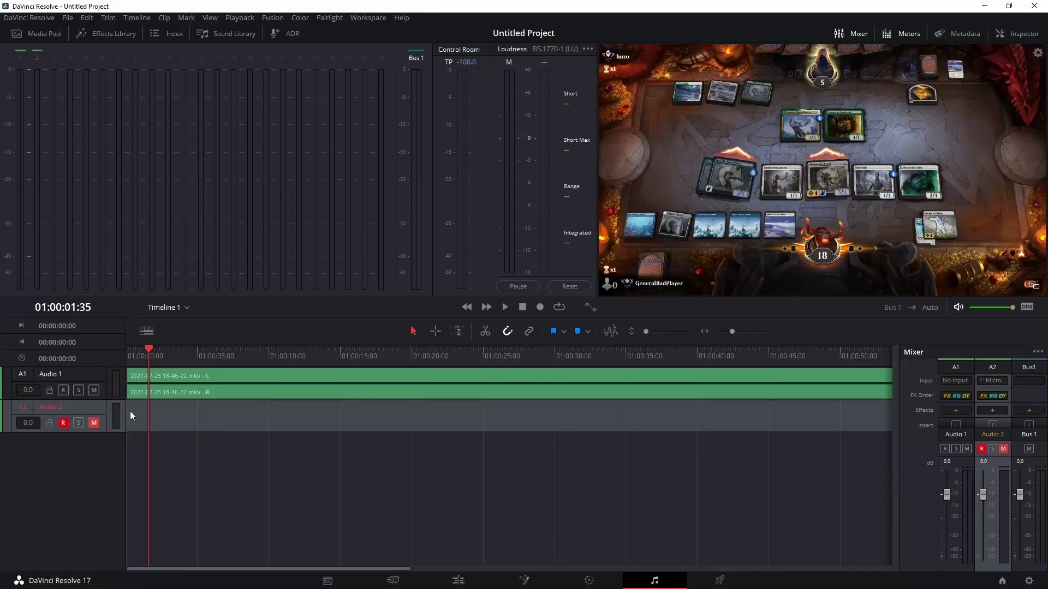
{"action": "left_click", "coordinate": [95, 390]}
Record a microphone voiceover onto Audio 2 from 01:00:04:42 until 01:00:29:13
{"action": "left_click_drag", "start_coordinate": [185, 350], "coordinate": [313, 350]}
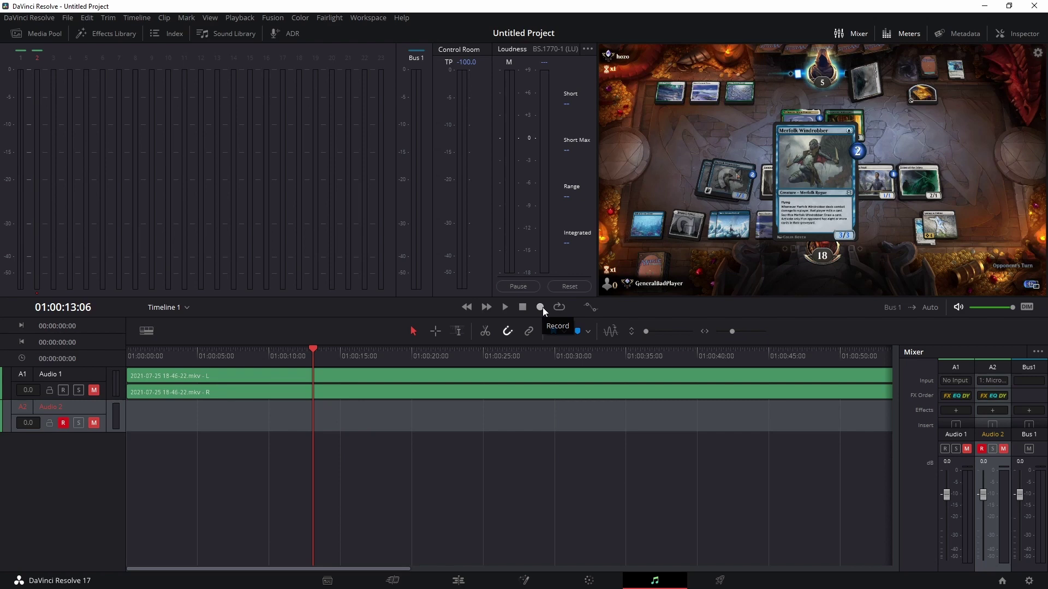
{"action": "left_click", "coordinate": [193, 352]}
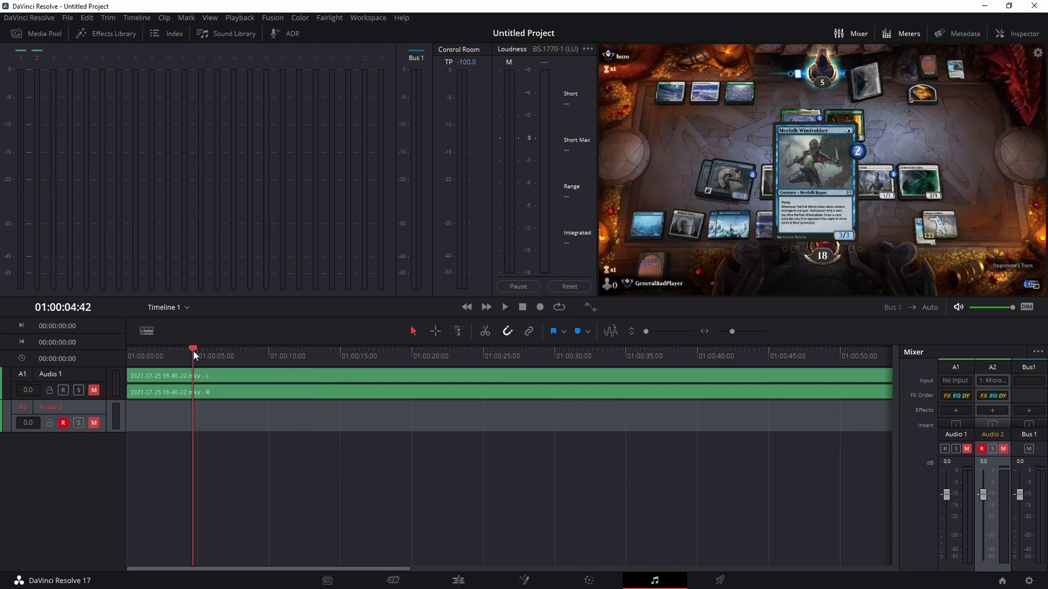
{"action": "left_click", "coordinate": [539, 307]}
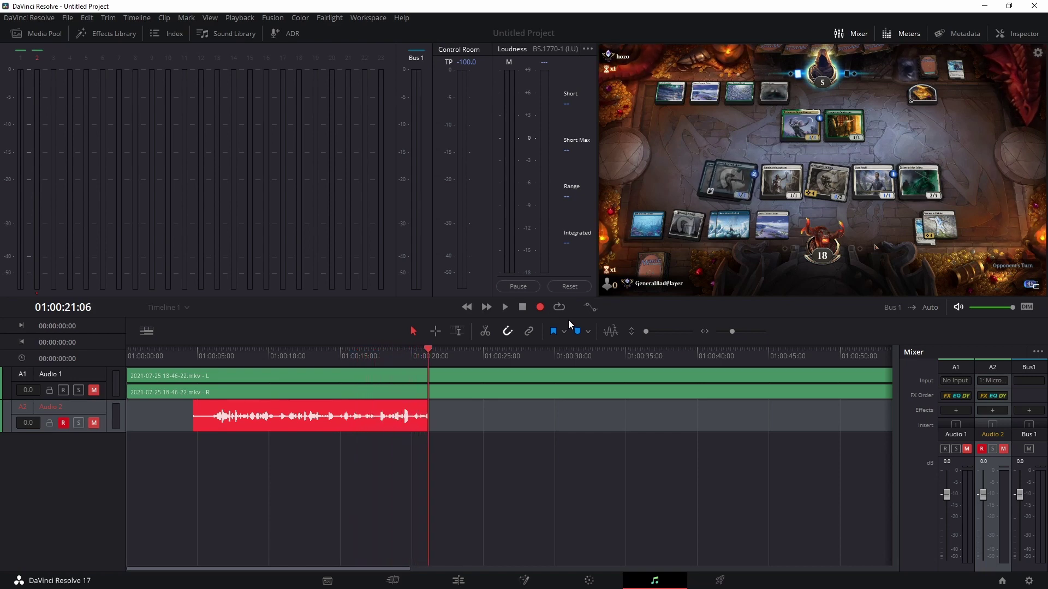
{"action": "left_click", "coordinate": [523, 308]}
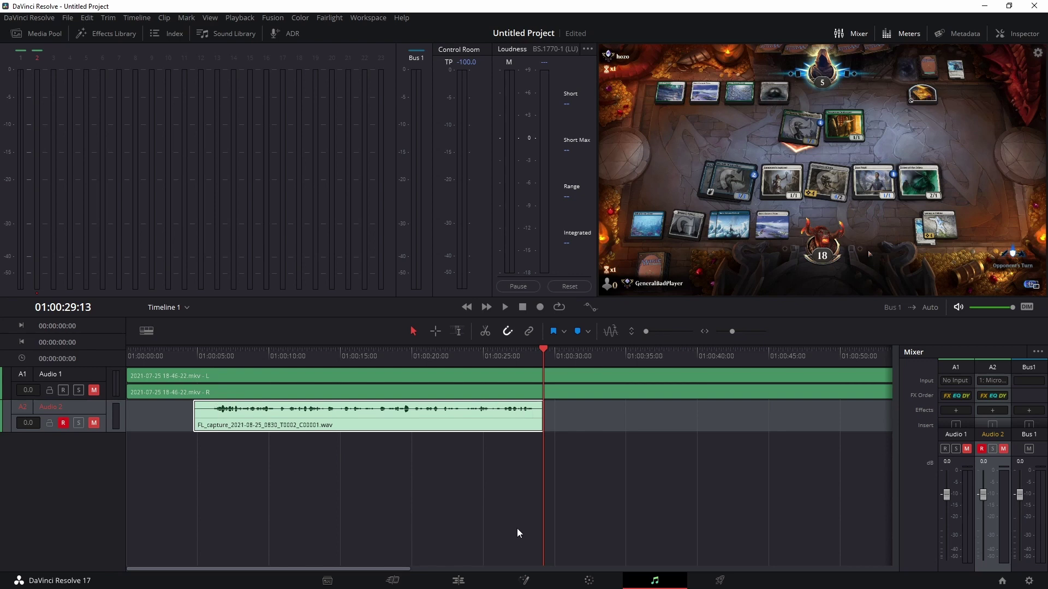
On the Edit page, unmute Audio 2 and play the voiceover from 01:00:06:01
{"action": "left_click", "coordinate": [458, 582]}
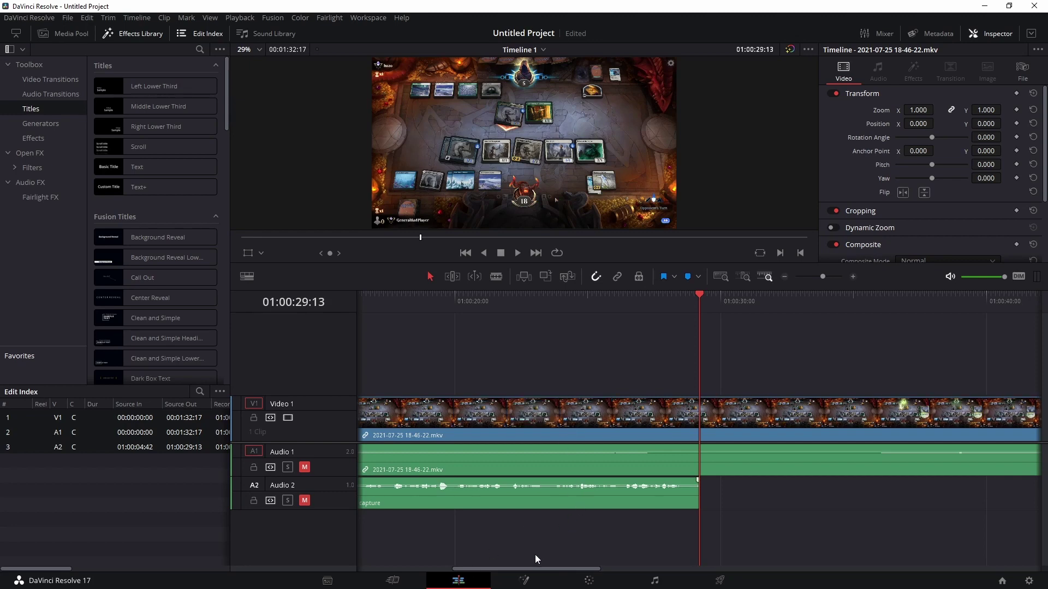
{"action": "left_click_drag", "start_coordinate": [537, 571], "coordinate": [439, 569]}
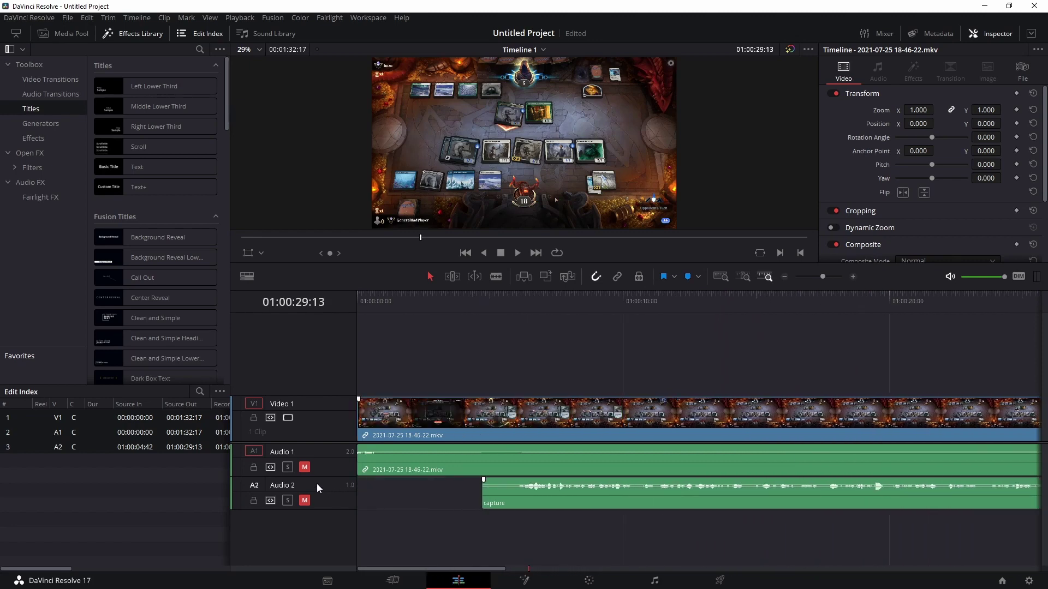
{"action": "left_click", "coordinate": [305, 501]}
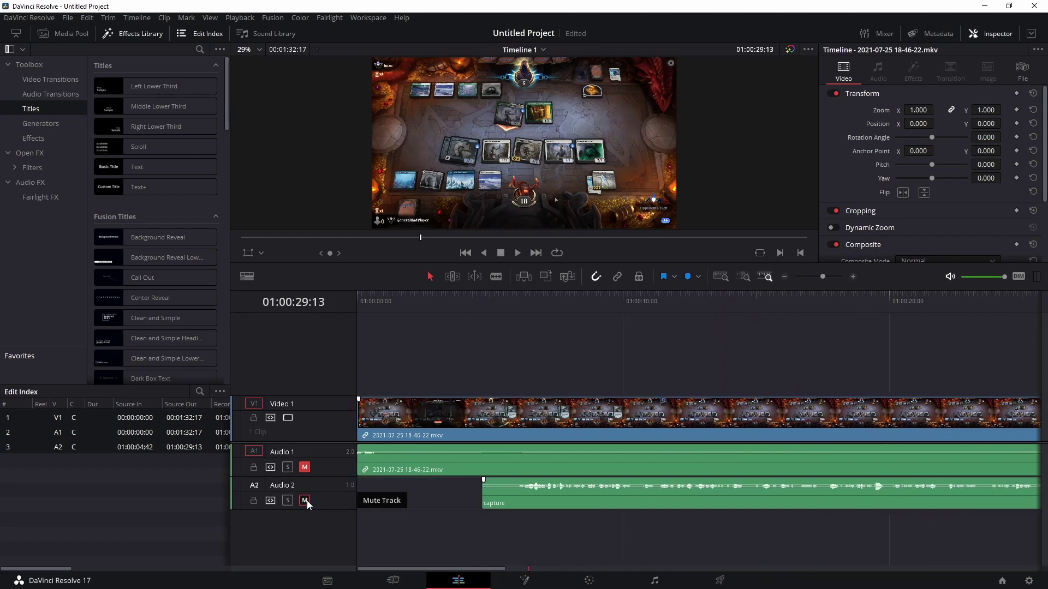
{"action": "left_click", "coordinate": [517, 302]}
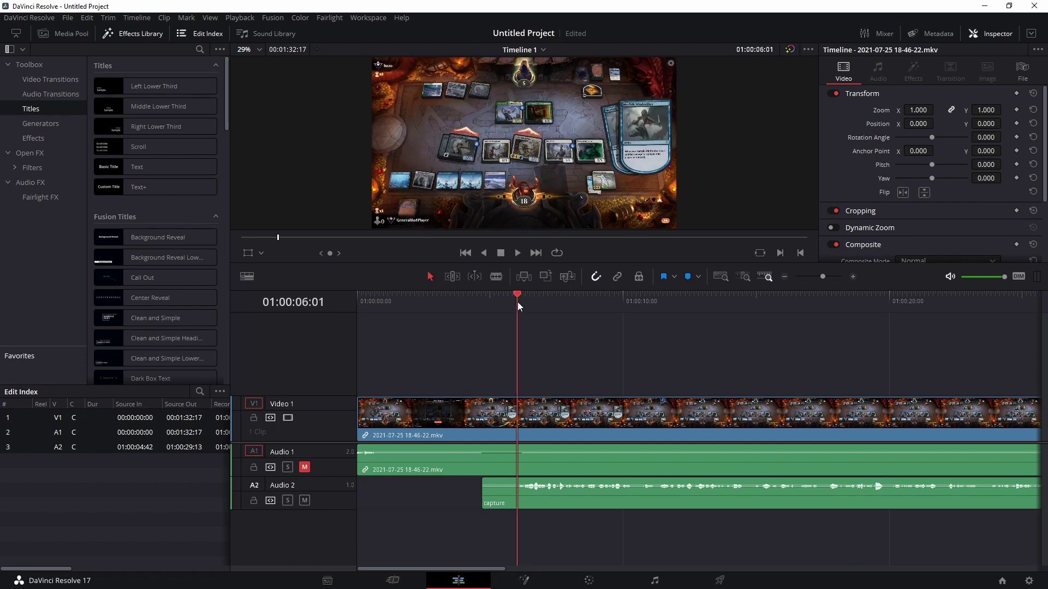
{"action": "left_click", "coordinate": [516, 253]}
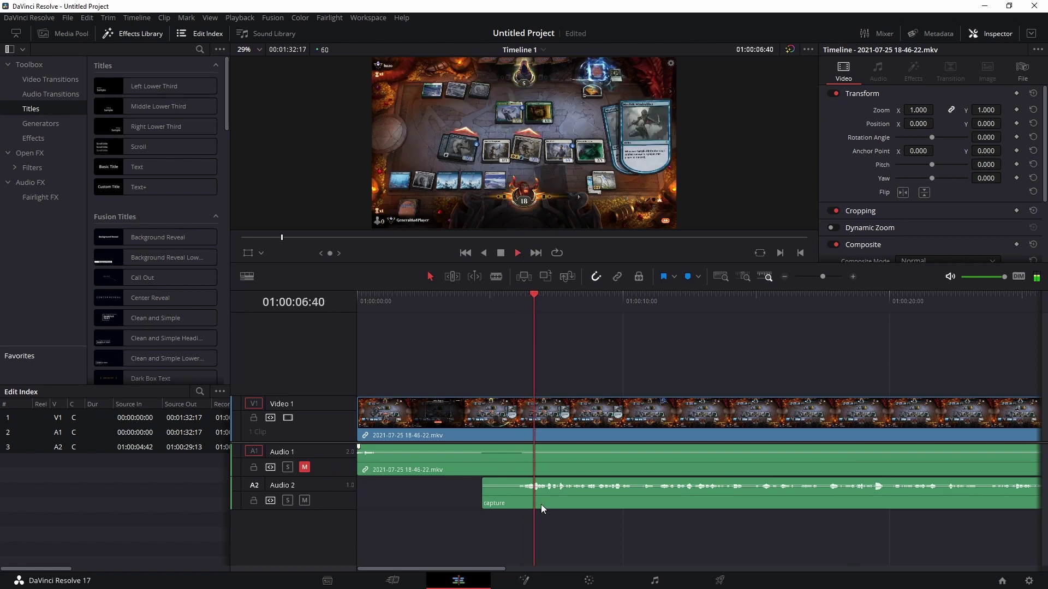
{"action": "left_click", "coordinate": [502, 253]}
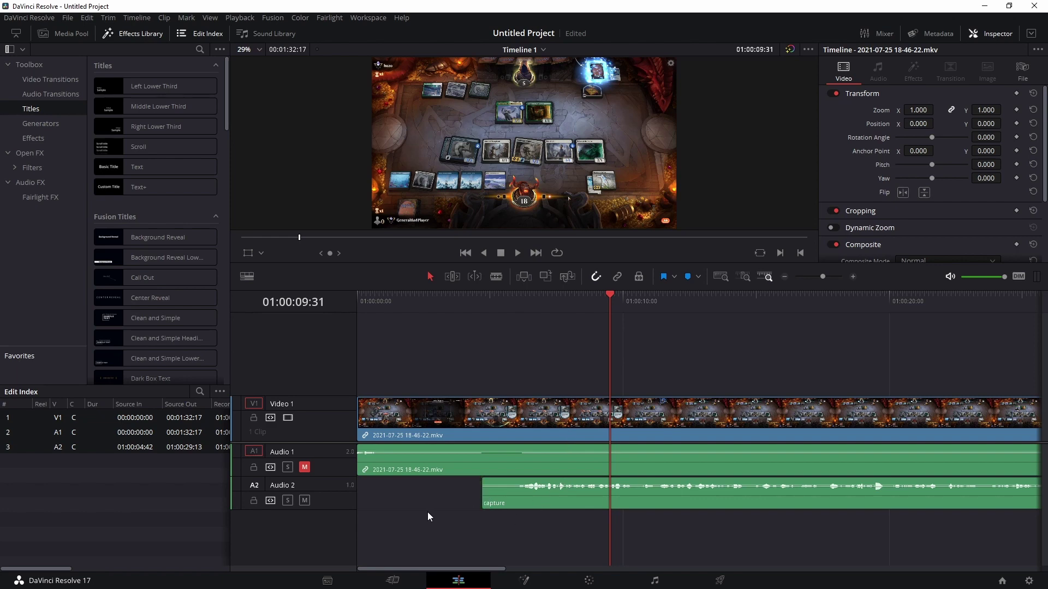
Unmute Audio 1 and play the timeline with gameplay and voiceover together
{"action": "left_click", "coordinate": [305, 467]}
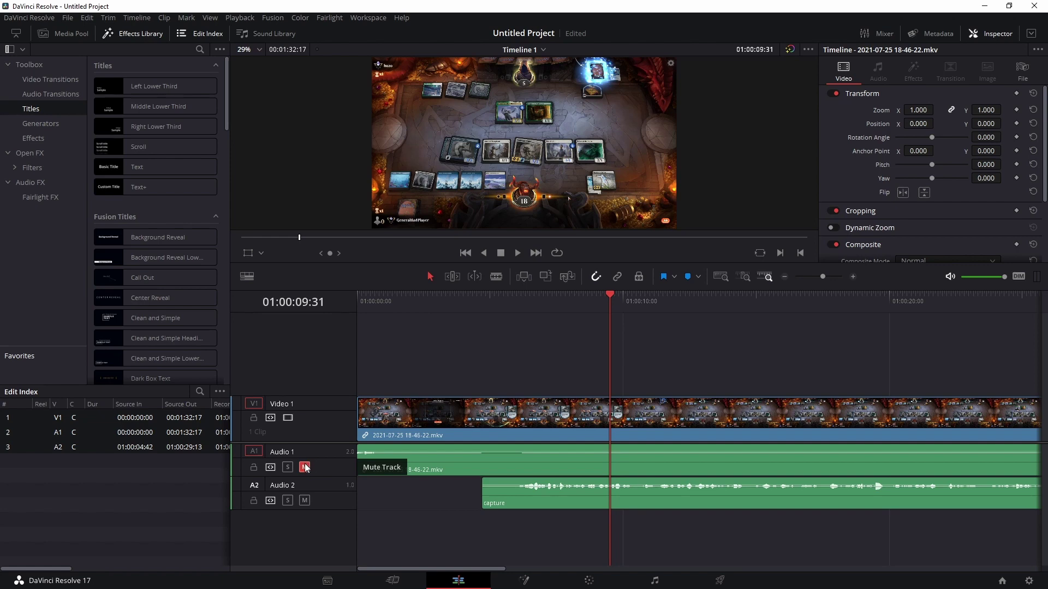
{"action": "left_click", "coordinate": [518, 253]}
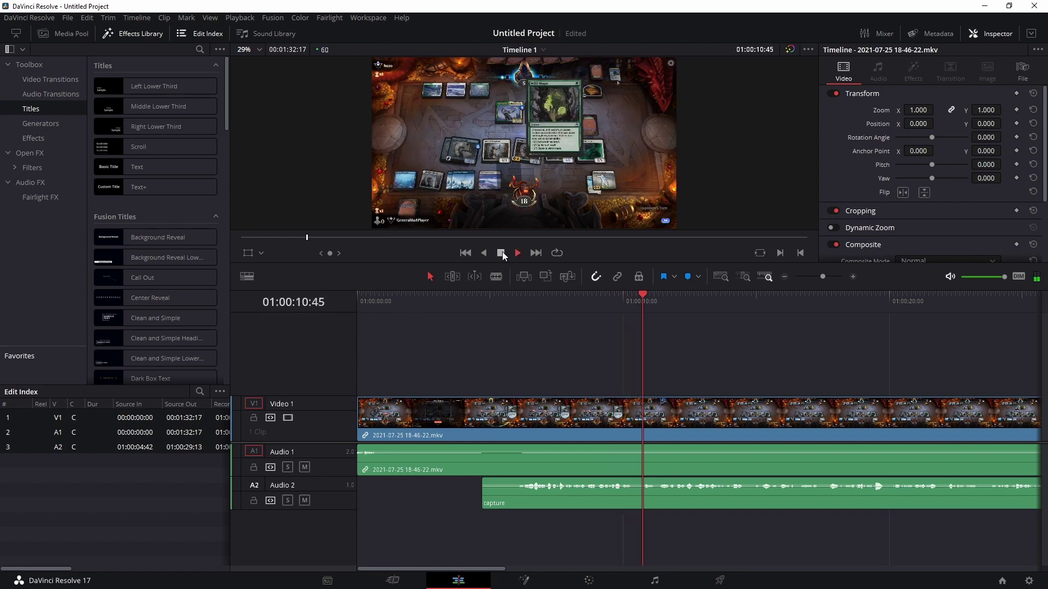
{"action": "left_click", "coordinate": [501, 253]}
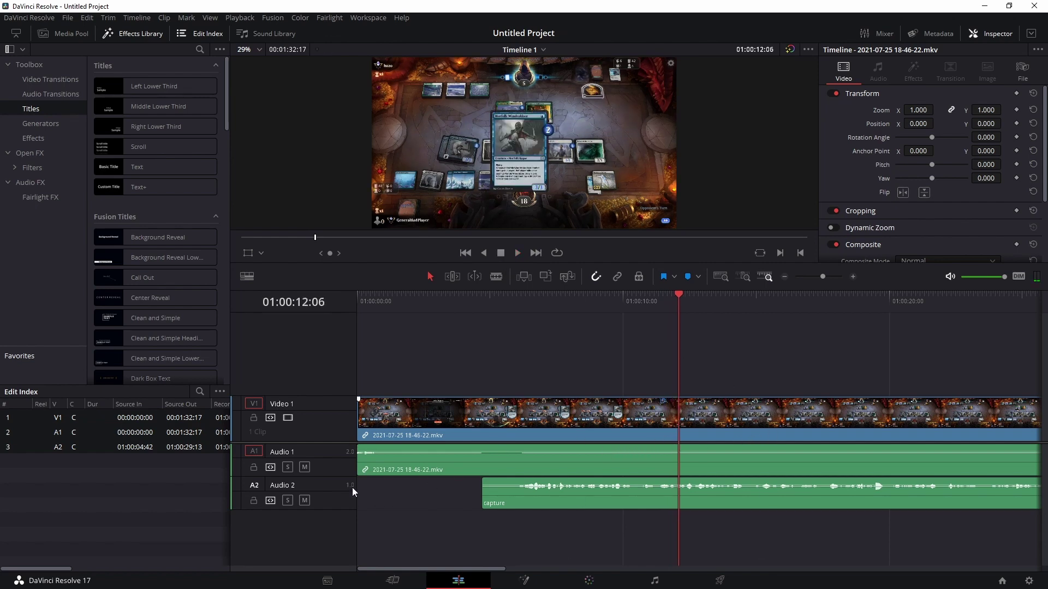
Back on the Fairlight page, mute Audio 2 and disarm it from recording
{"action": "left_click", "coordinate": [657, 582]}
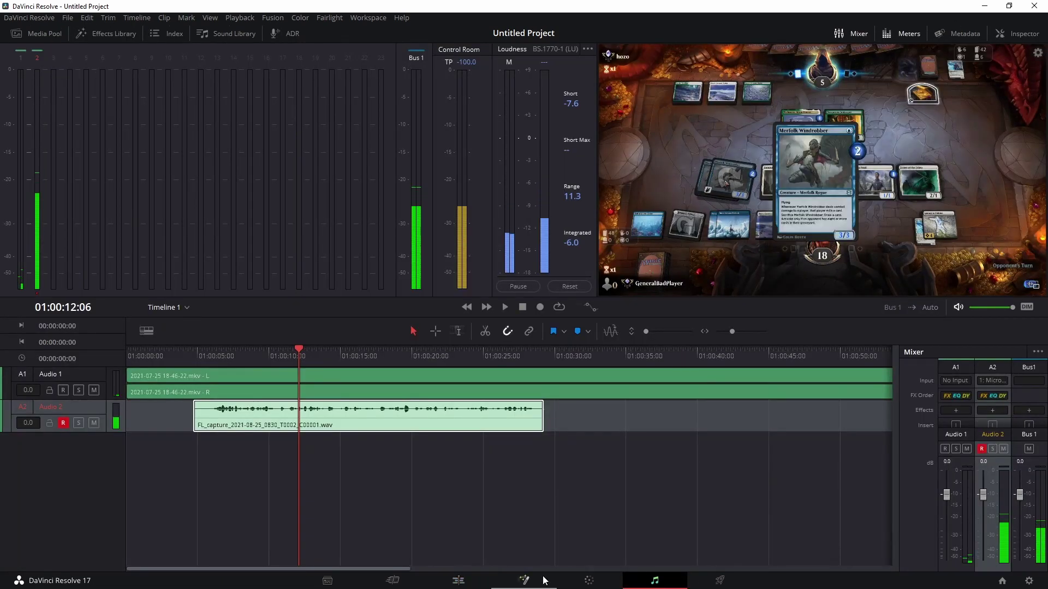
{"action": "left_click", "coordinate": [94, 422]}
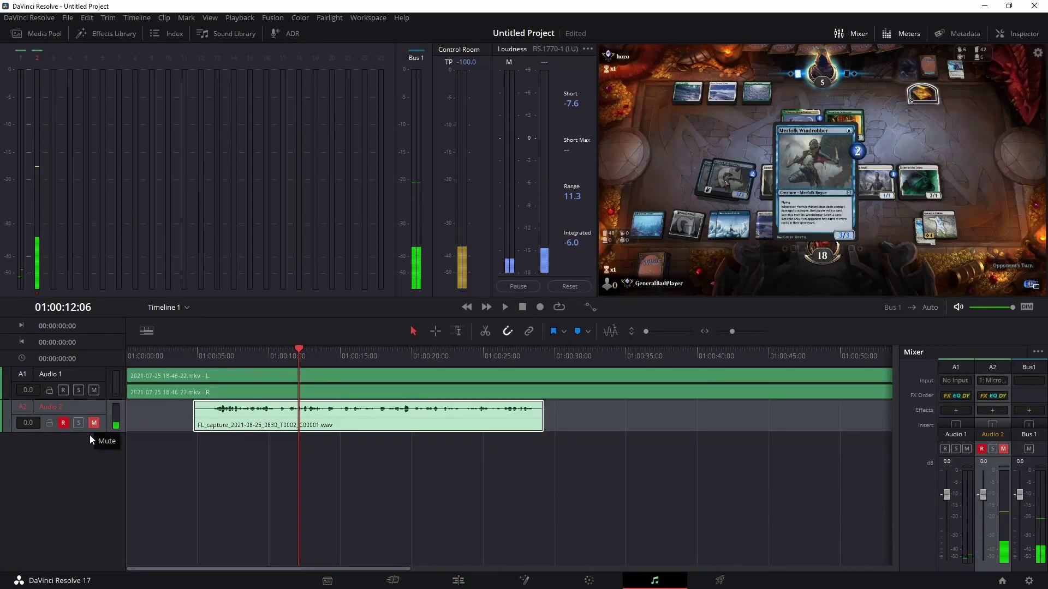
{"action": "left_click", "coordinate": [64, 423]}
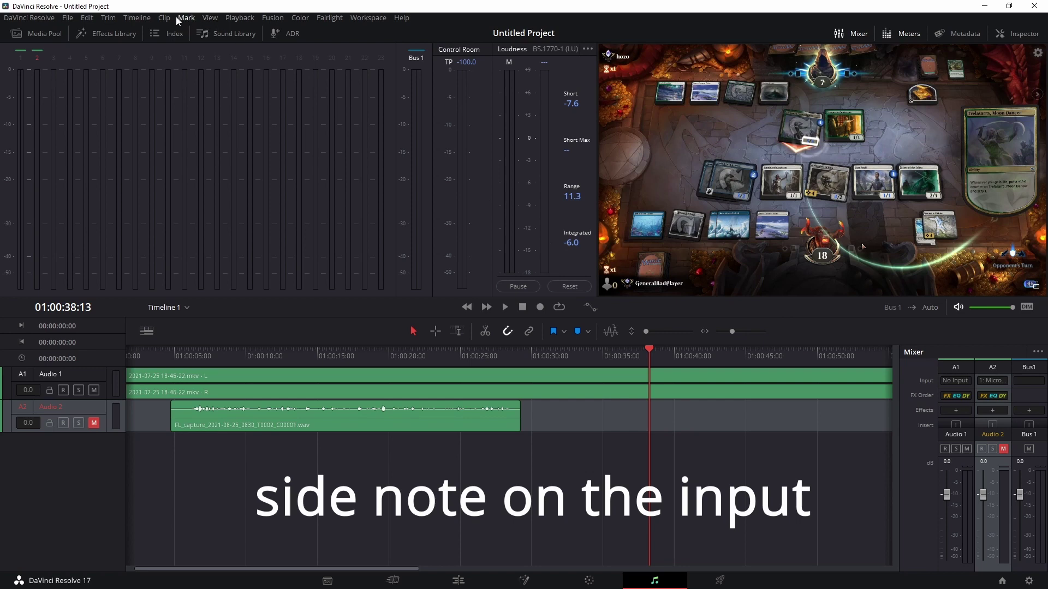
Check the Fairlight Bus Assign window, close it, and reopen the Fairlight menu
{"action": "left_click", "coordinate": [87, 18]}
{"action": "mouse_move", "coordinate": [321, 18]}
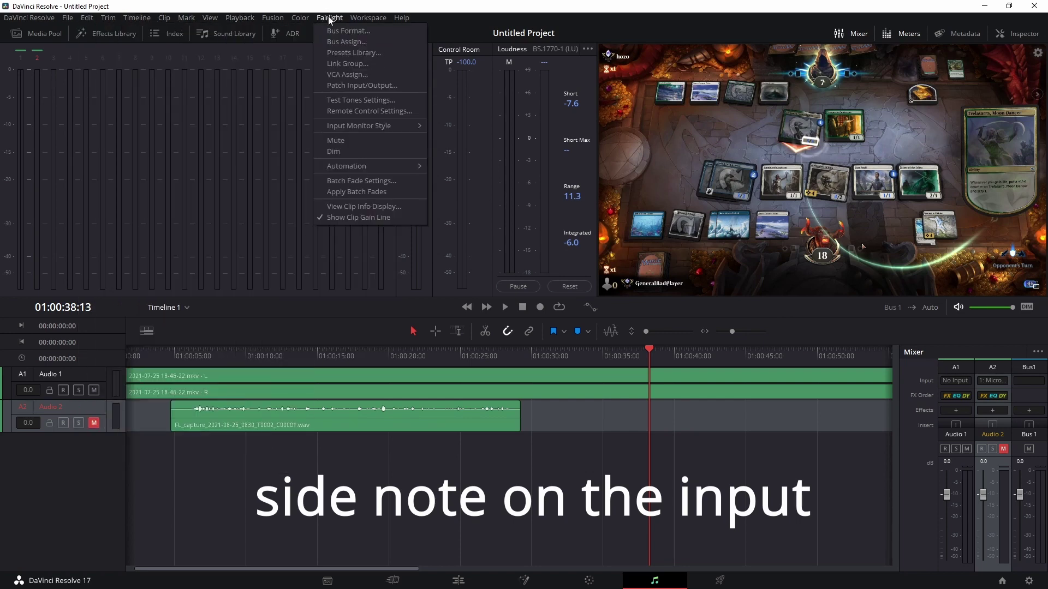
{"action": "left_click", "coordinate": [345, 42]}
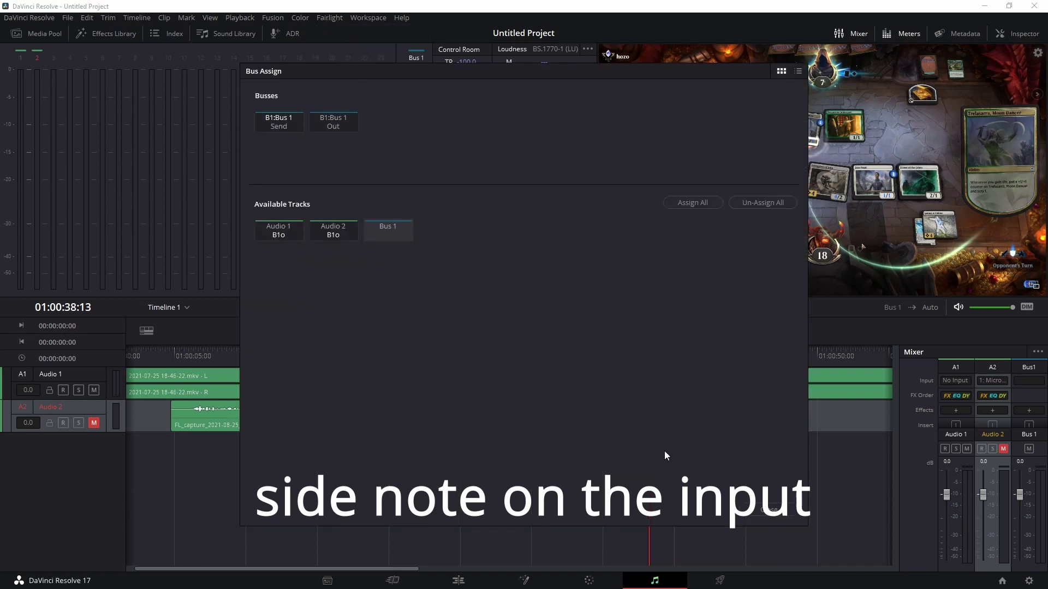
{"action": "left_click", "coordinate": [769, 509]}
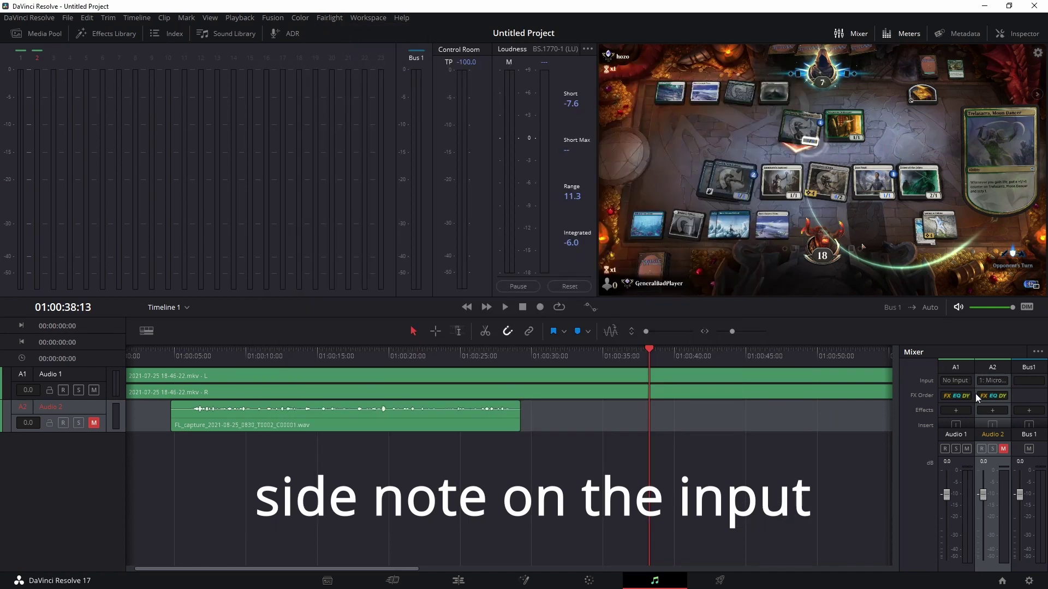
{"action": "left_click", "coordinate": [329, 18]}
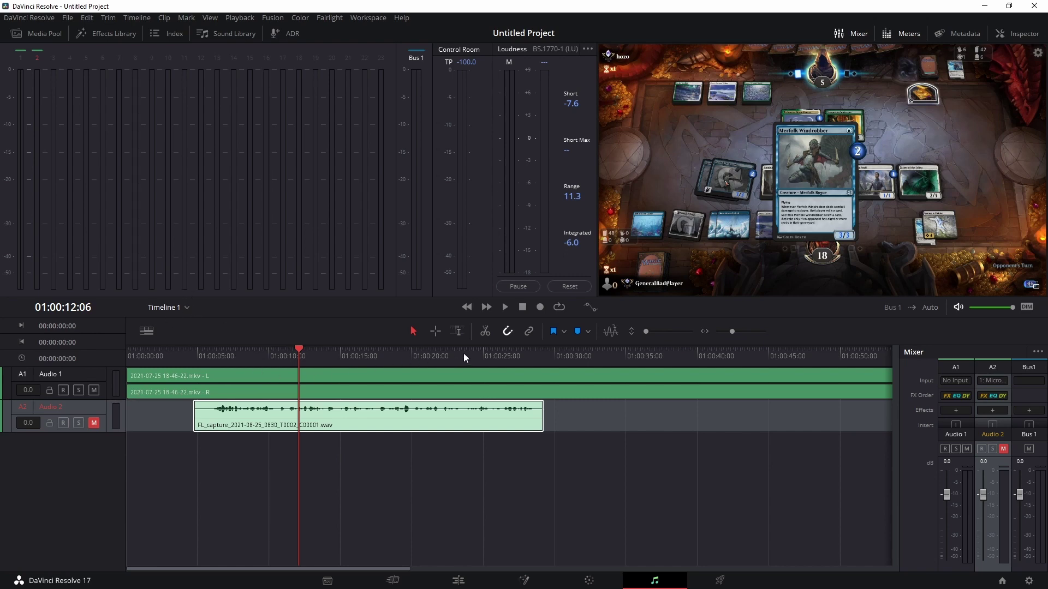
{"action": "left_click_drag", "start_coordinate": [463, 353], "coordinate": [678, 366]}
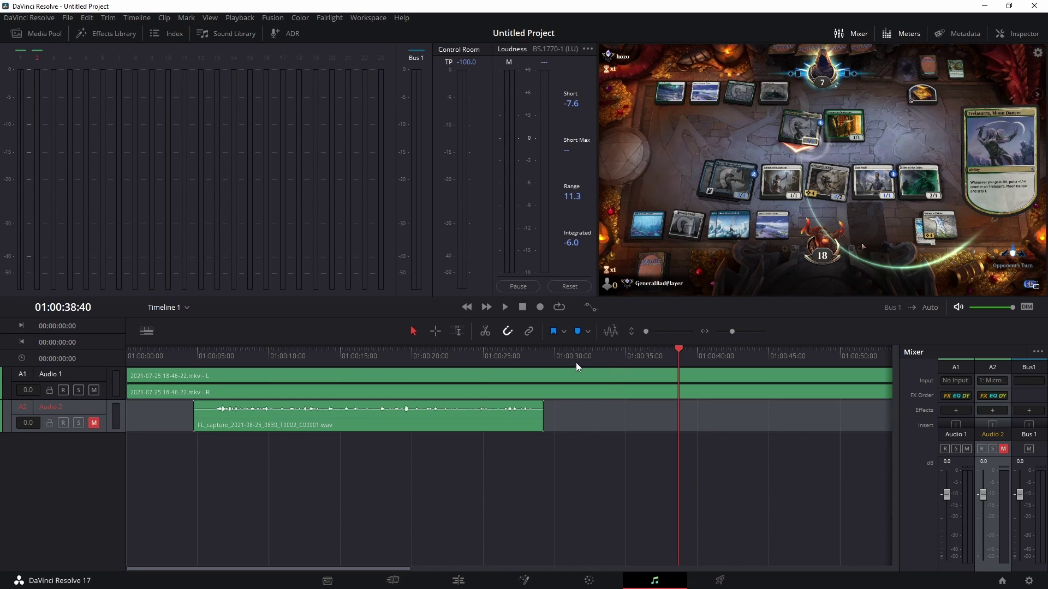
{"action": "mouse_move", "coordinate": [660, 355]}
{"action": "left_mouse_down"}
{"action": "mouse_move", "coordinate": [827, 352]}
{"action": "mouse_move", "coordinate": [554, 365]}
{"action": "mouse_move", "coordinate": [650, 369]}
{"action": "left_mouse_up"}
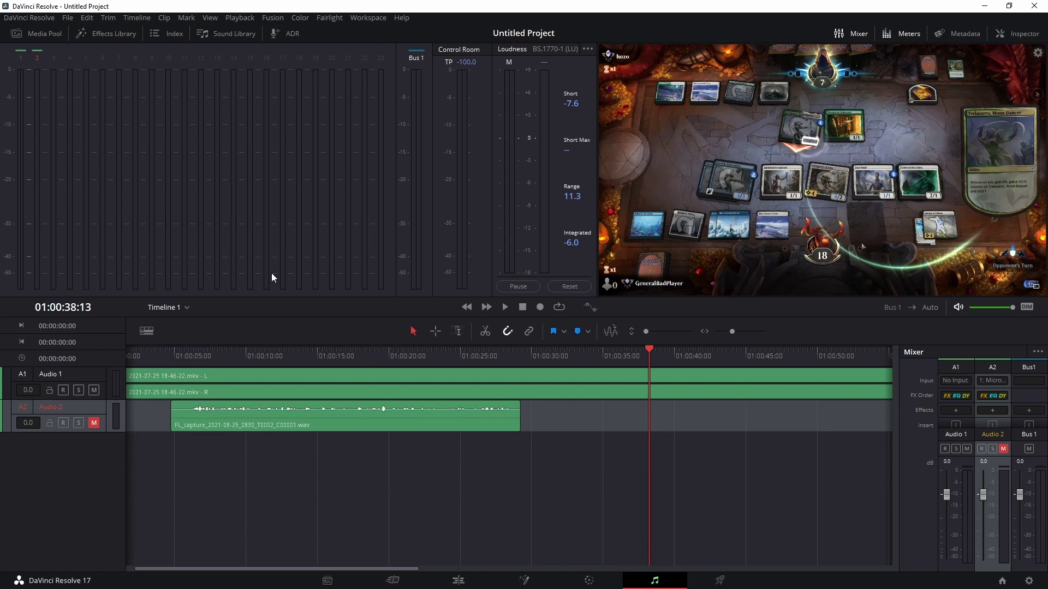
{"action": "left_click", "coordinate": [272, 18]}
{"action": "mouse_move", "coordinate": [240, 17]}
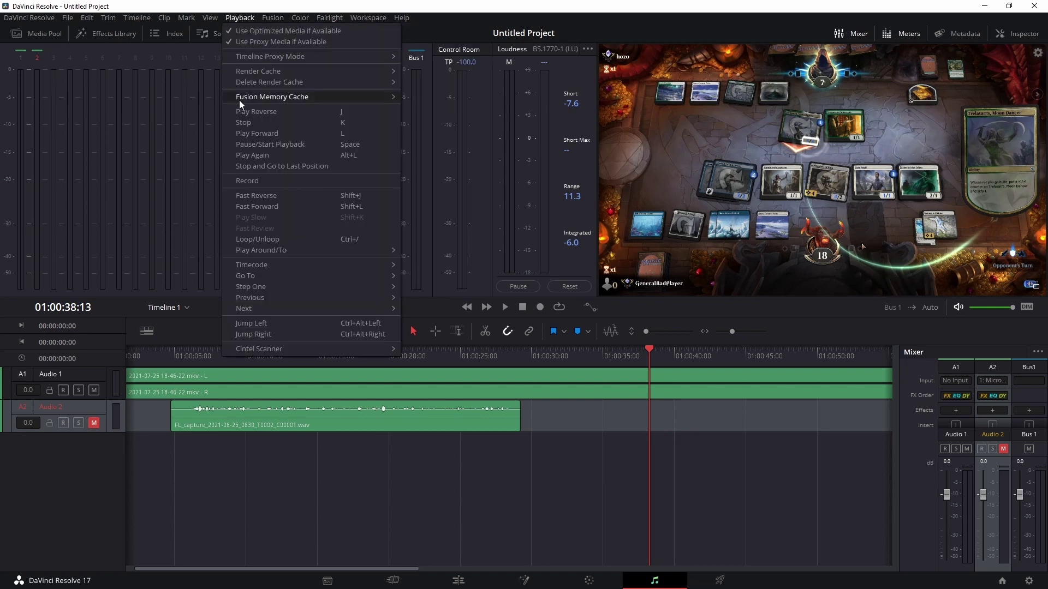
{"action": "mouse_move", "coordinate": [207, 21]}
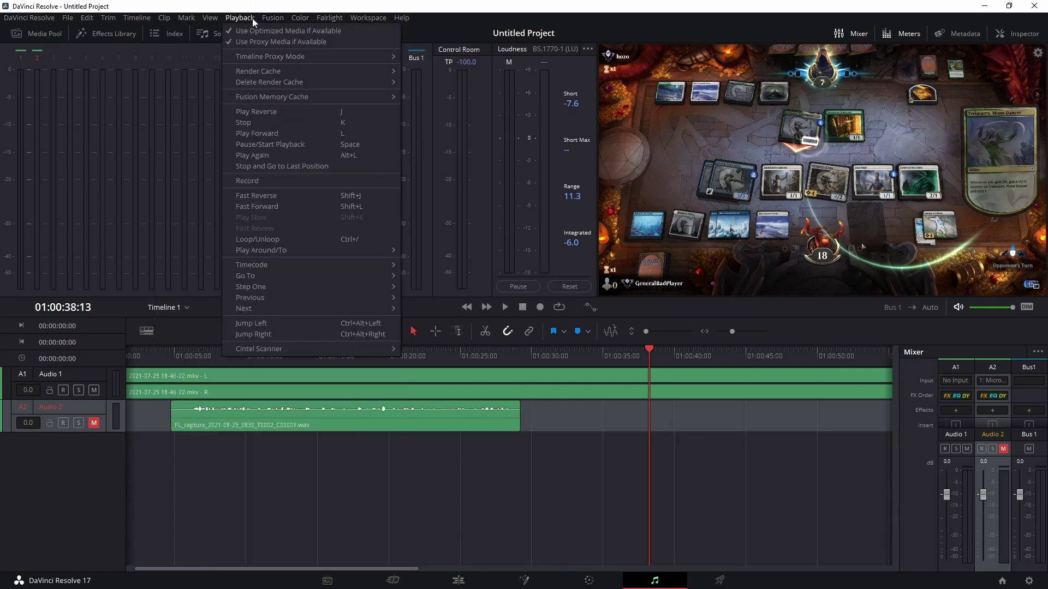
{"action": "left_click", "coordinate": [323, 18]}
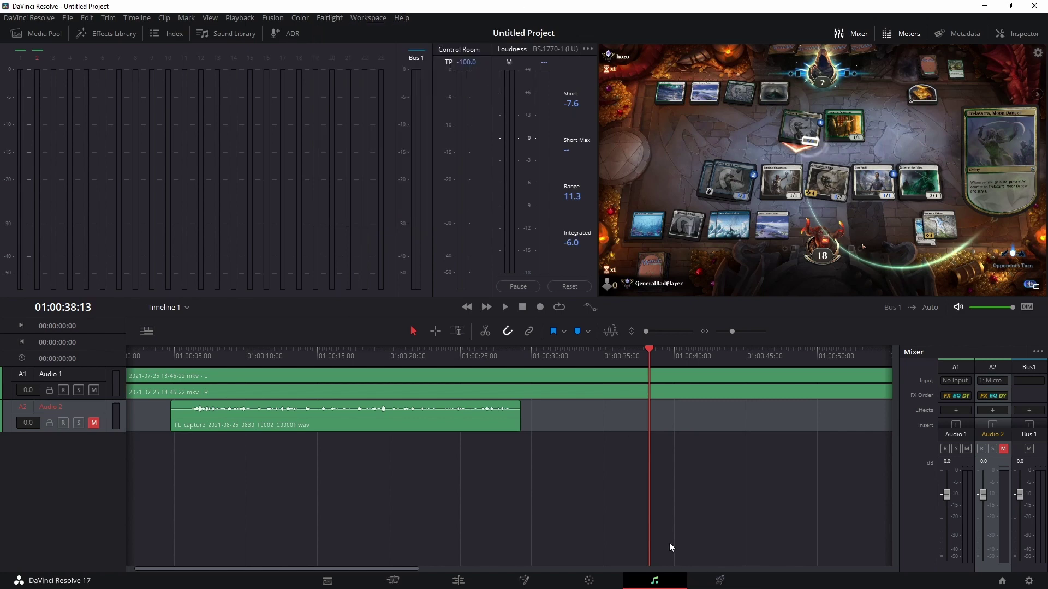